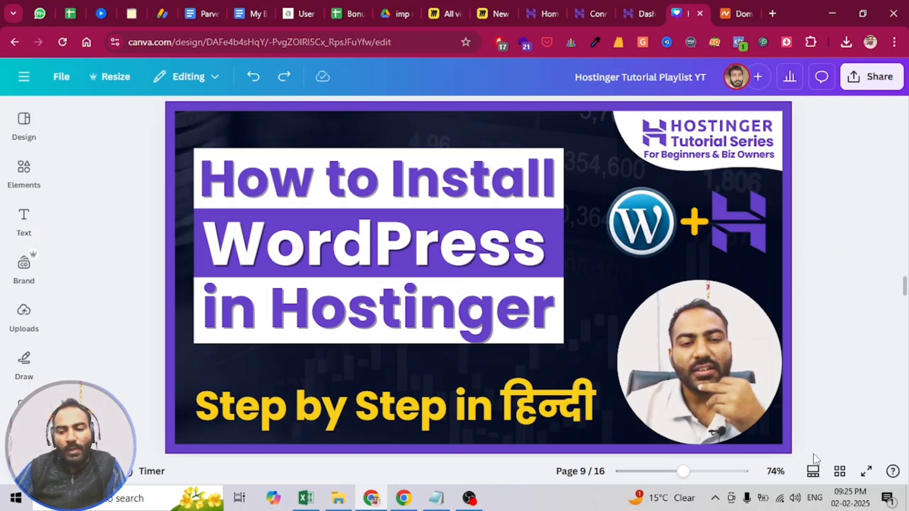
# - Look over all pages of the playlist design in grid view and reopen page 9
pyautogui.click(839, 471)
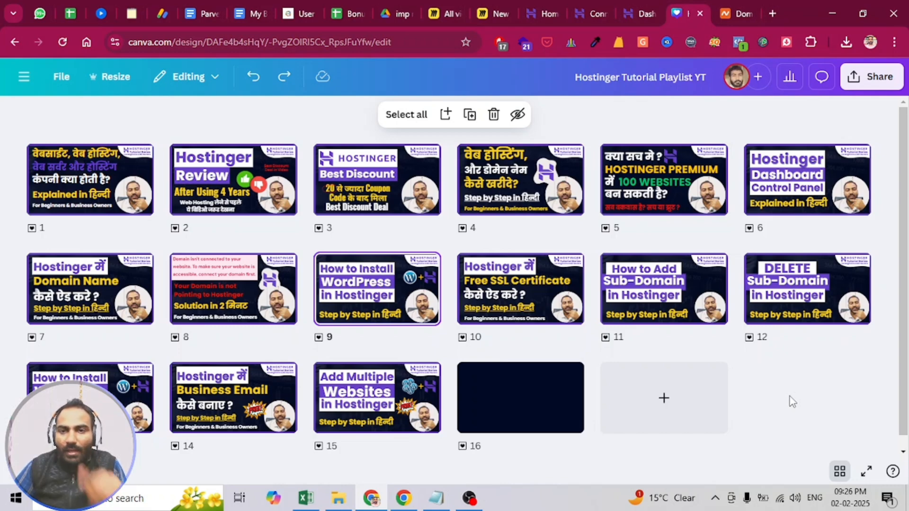
pyautogui.doubleClick(374, 297)
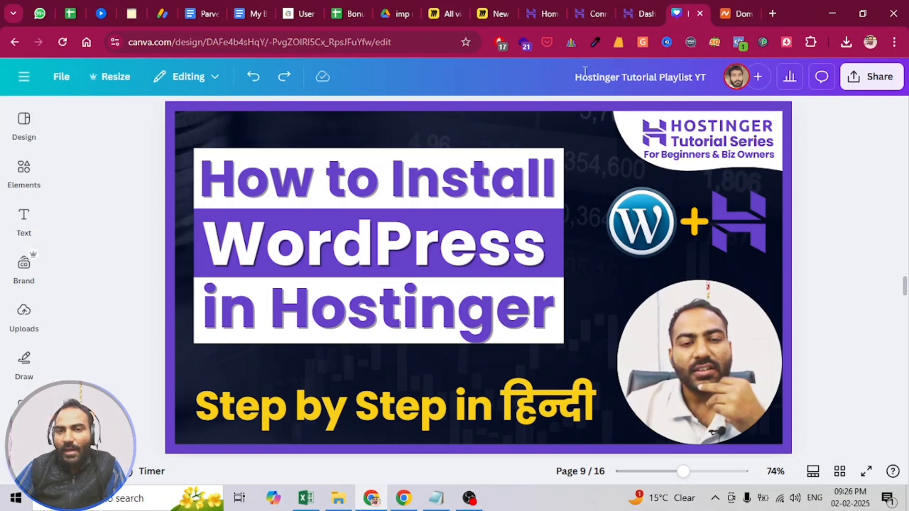
# - Switch to the browser window with the hostinger.in pricing page and examine the Single and Premium hosting plans
pyautogui.click(532, 14)
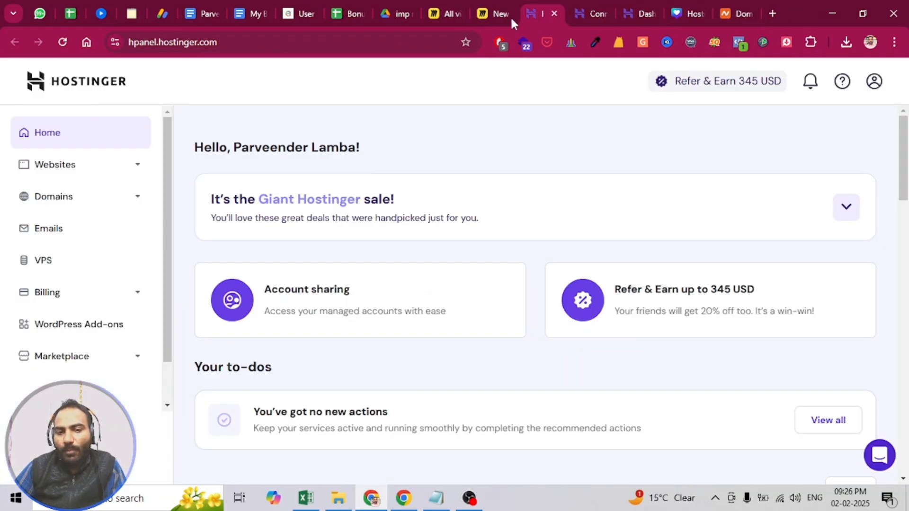
pyautogui.click(416, 503)
pyautogui.click(544, 14)
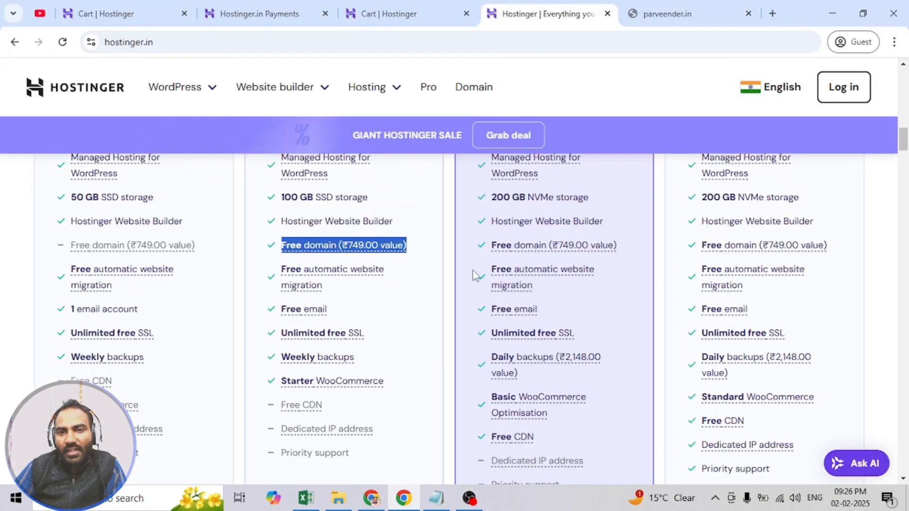
pyautogui.scroll(15, 140, 229)
pyautogui.scroll(-6, 114, 251)
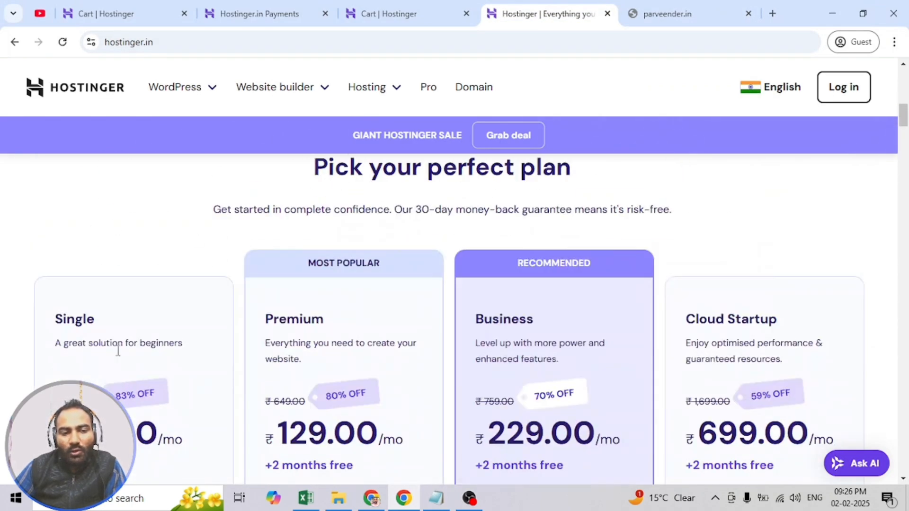
pyautogui.moveTo(118, 350); pyautogui.dragTo(53, 313)
pyautogui.moveTo(264, 313); pyautogui.dragTo(389, 400)
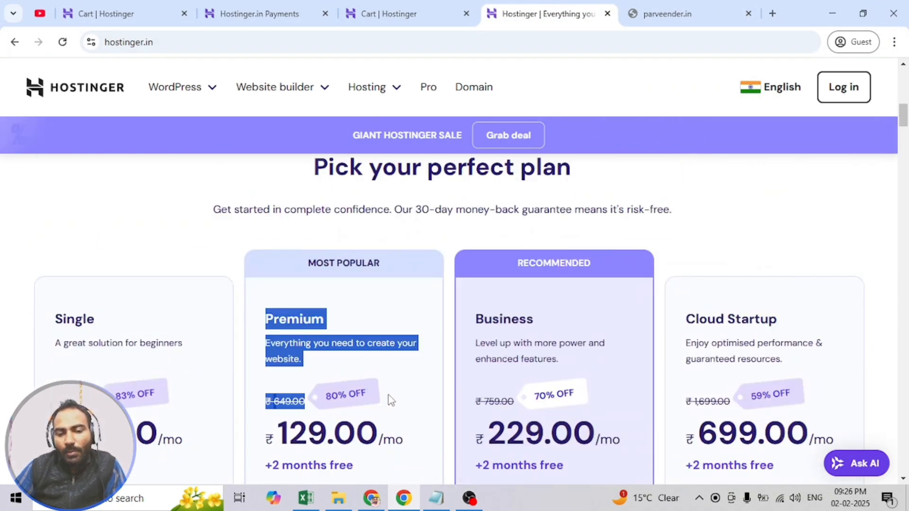
# - Return to the hPanel home page and open the management dashboard of the Business Web Hosting plan
pyautogui.click(375, 502)
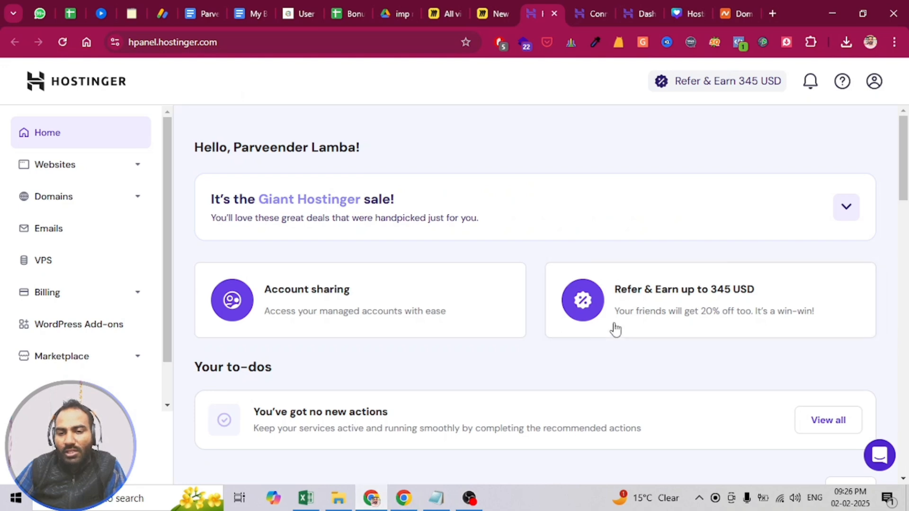
pyautogui.scroll(-2, 615, 330)
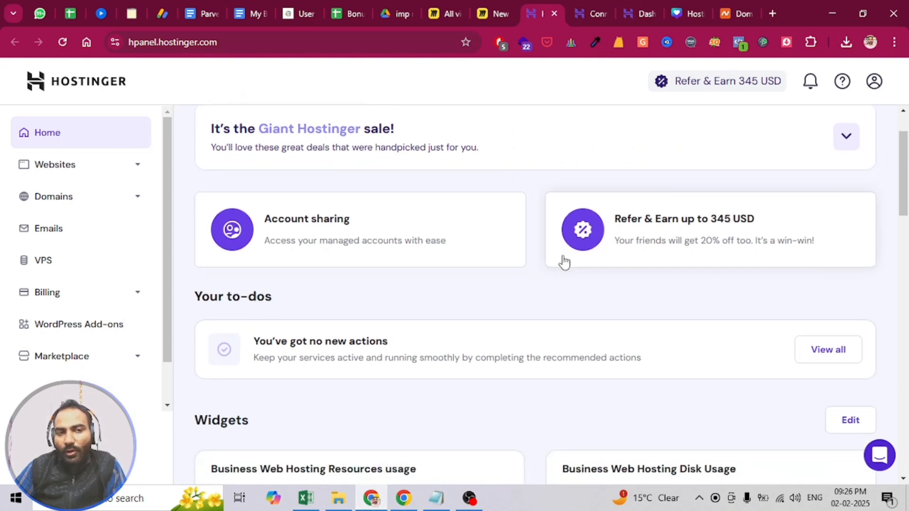
pyautogui.scroll(-3, 587, 274)
pyautogui.scroll(-4, 724, 352)
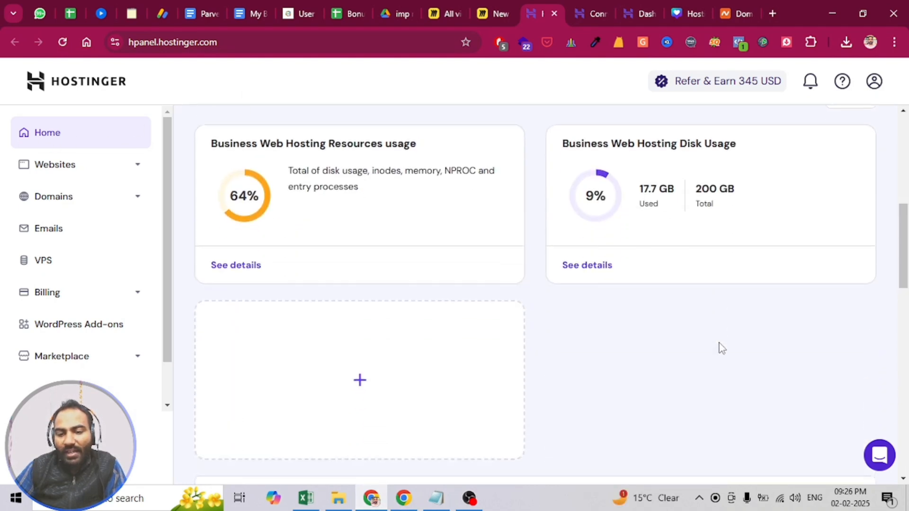
pyautogui.scroll(-3, 722, 348)
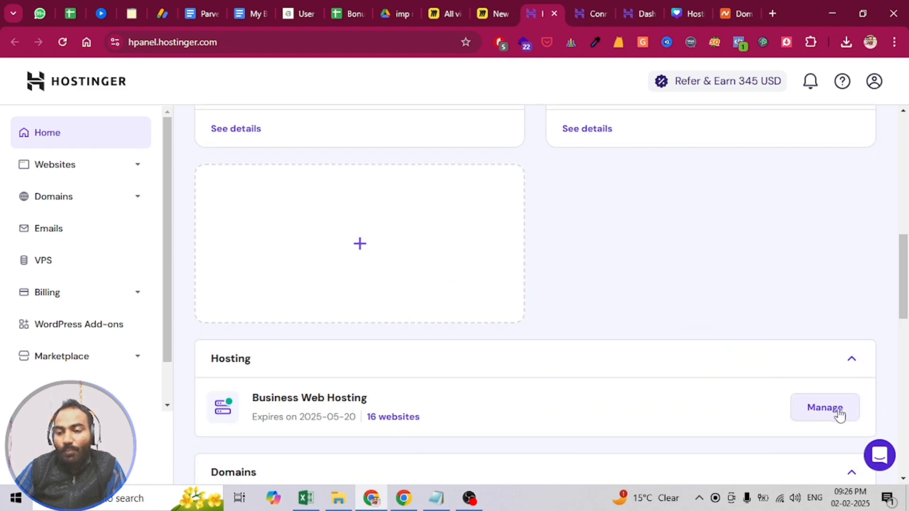
pyautogui.moveTo(254, 395); pyautogui.dragTo(406, 399)
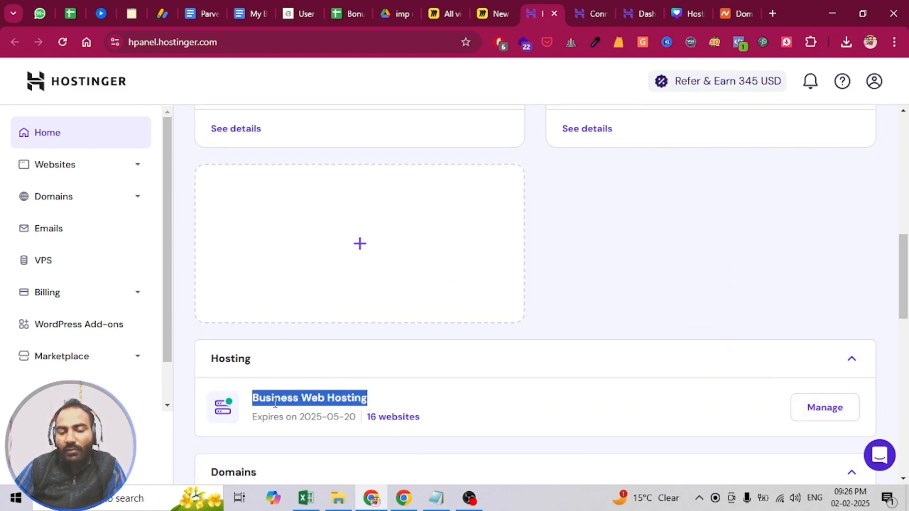
pyautogui.click(276, 403)
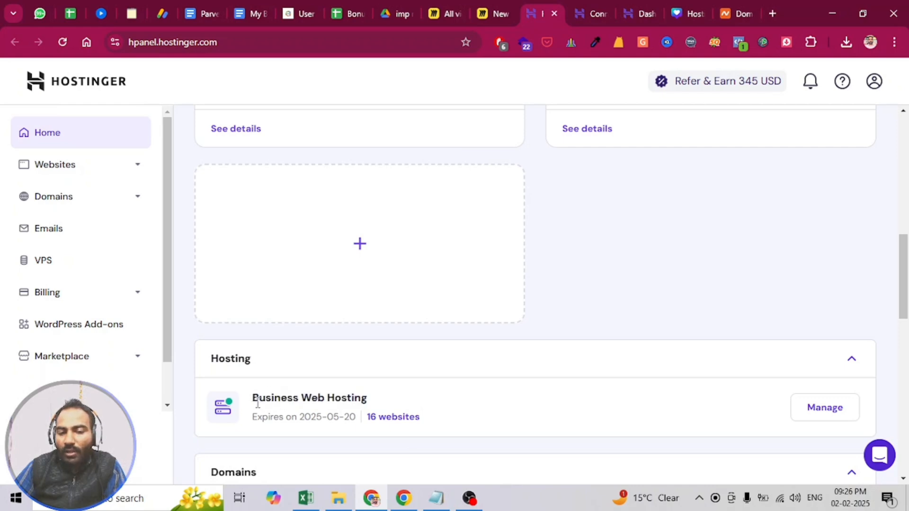
pyautogui.moveTo(253, 398); pyautogui.dragTo(376, 400)
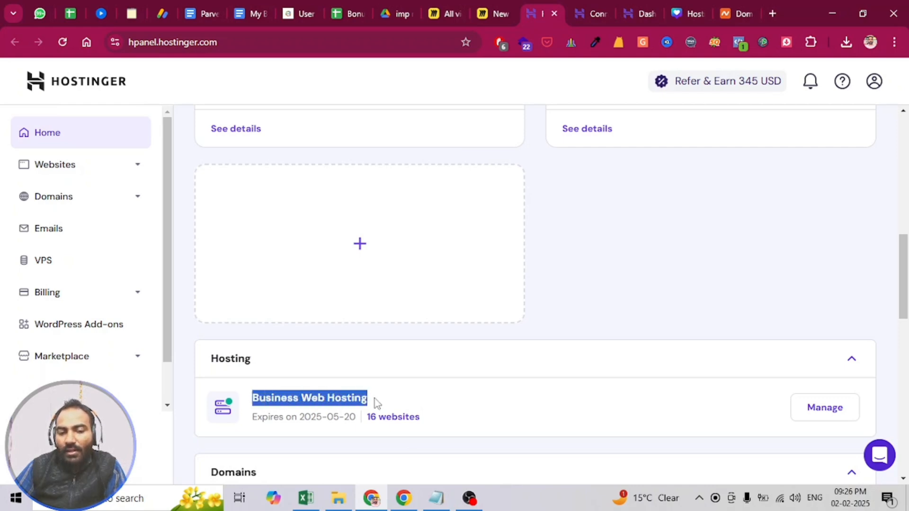
pyautogui.click(820, 412)
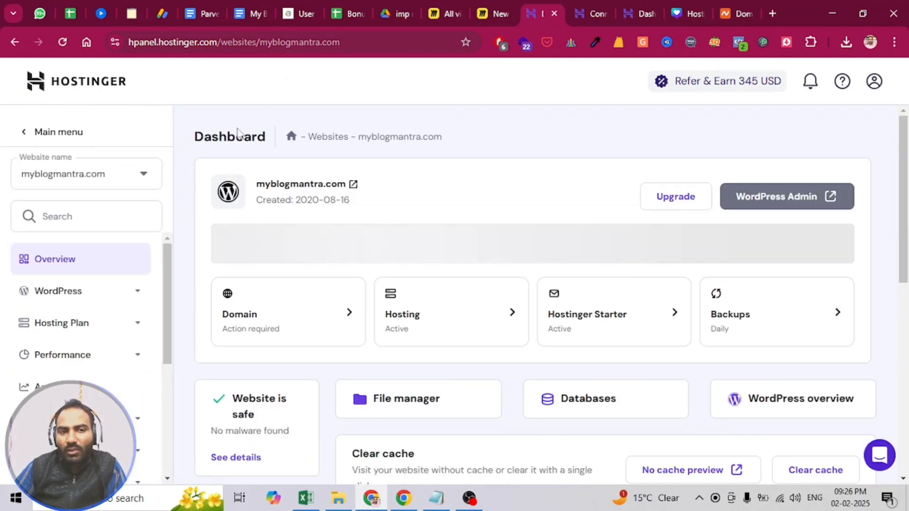
# - Open the Auto Installer in the Website section of myblogmantra.com
pyautogui.scroll(-3, 81, 330)
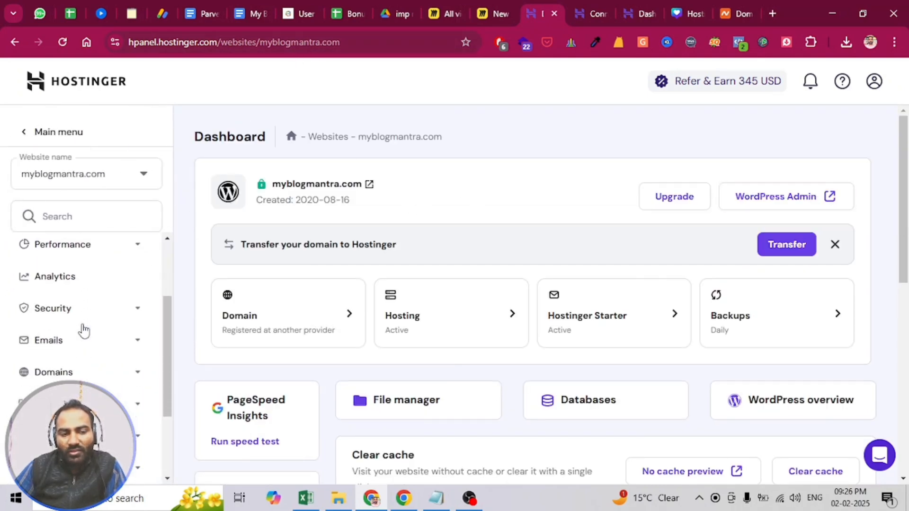
pyautogui.scroll(-2, 84, 331)
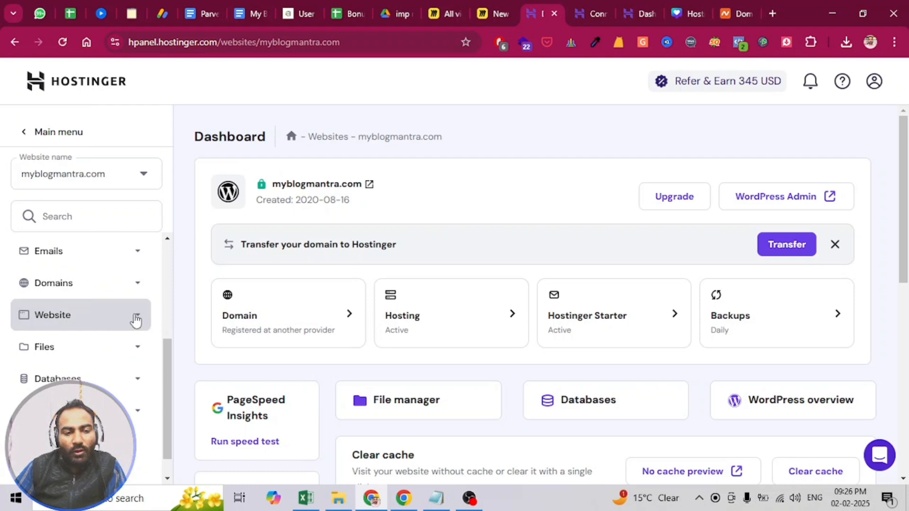
pyautogui.click(136, 321)
pyautogui.click(67, 351)
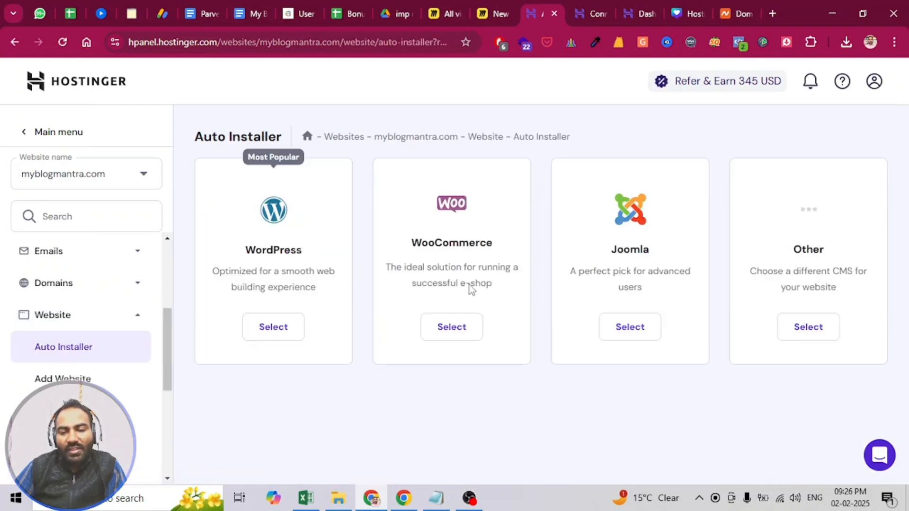
# - Examine the installed applications of myblogmantra.com and the applications offered for installation
pyautogui.scroll(-2, 284, 351)
pyautogui.scroll(2, 302, 341)
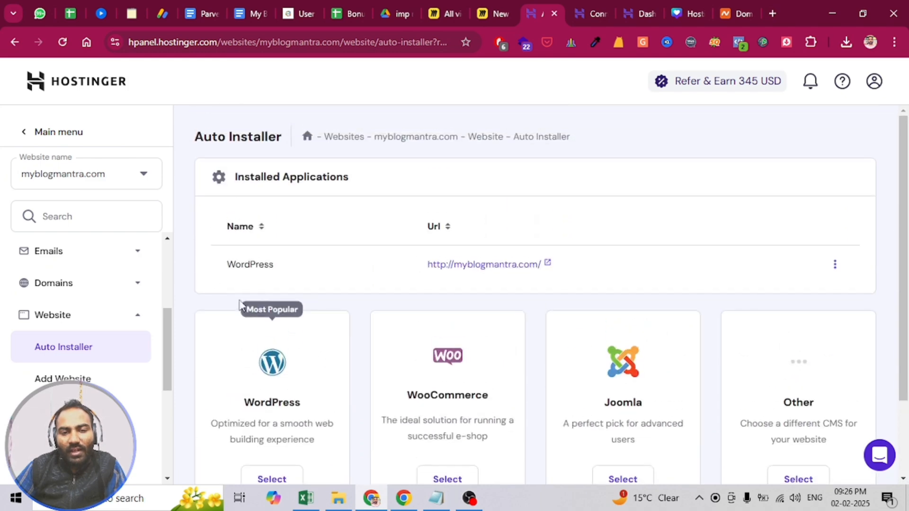
pyautogui.moveTo(209, 176); pyautogui.dragTo(551, 286)
pyautogui.click(208, 308)
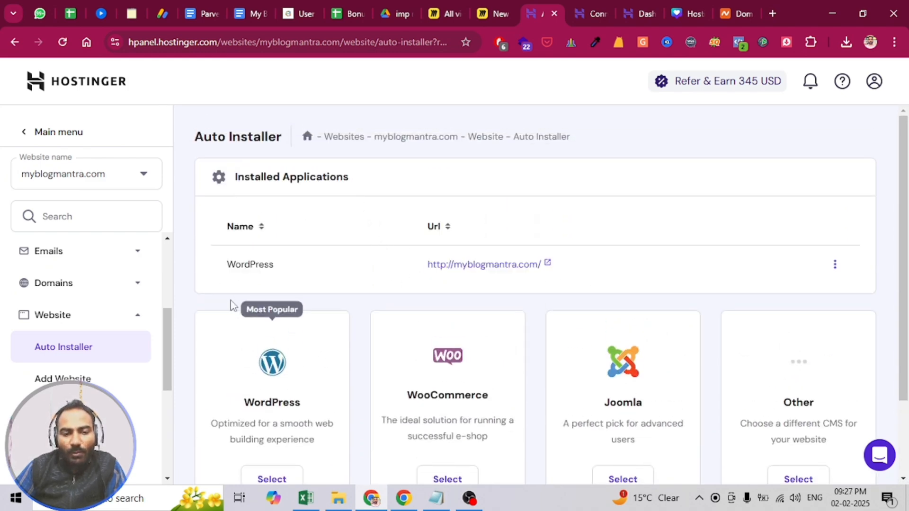
pyautogui.tripleClick(241, 176)
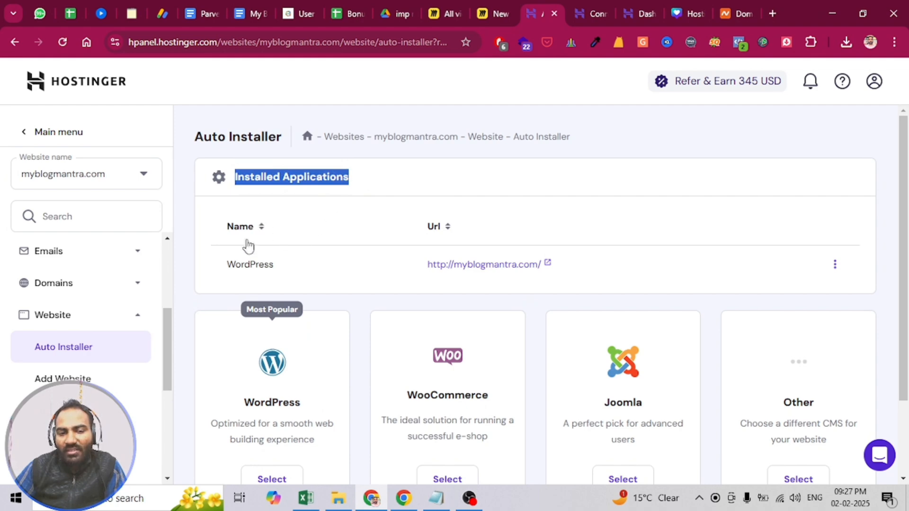
pyautogui.scroll(-1, 243, 260)
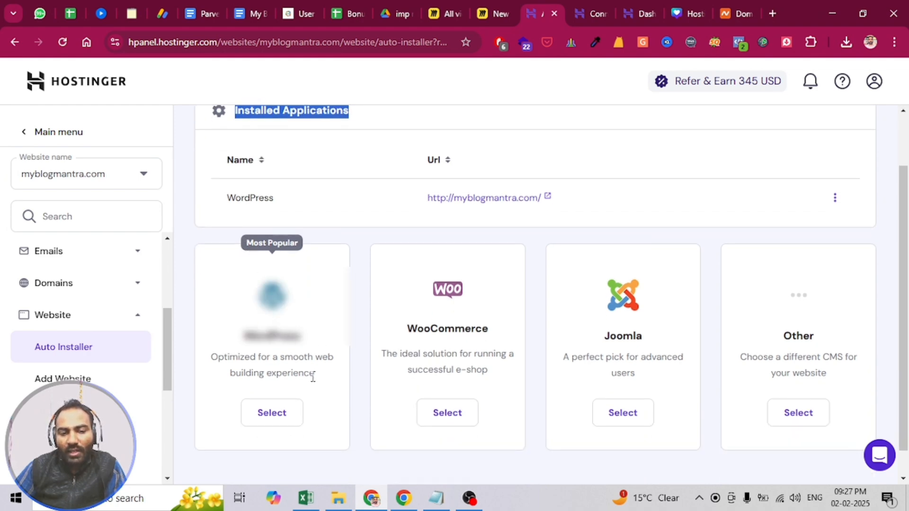
# - View the WordPress installation form for myblogmantra.com and close it without installing
pyautogui.click(284, 414)
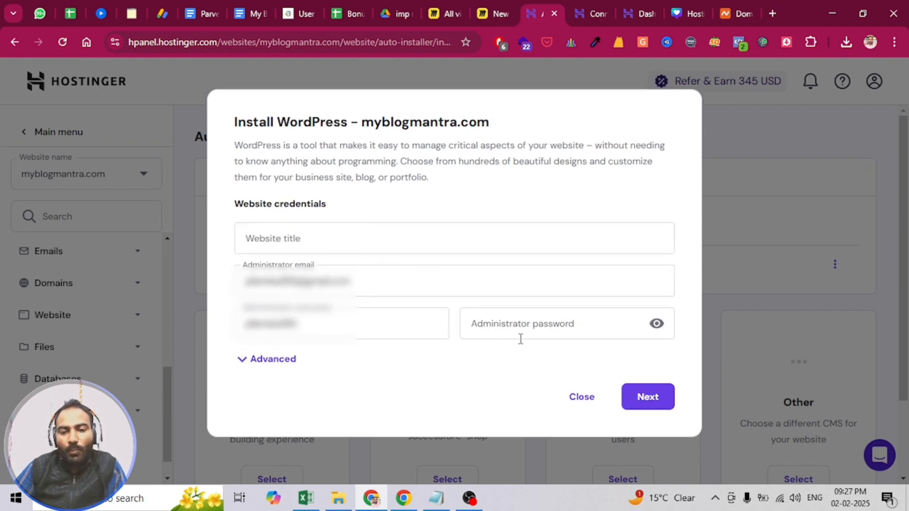
pyautogui.click(634, 400)
pyautogui.click(580, 420)
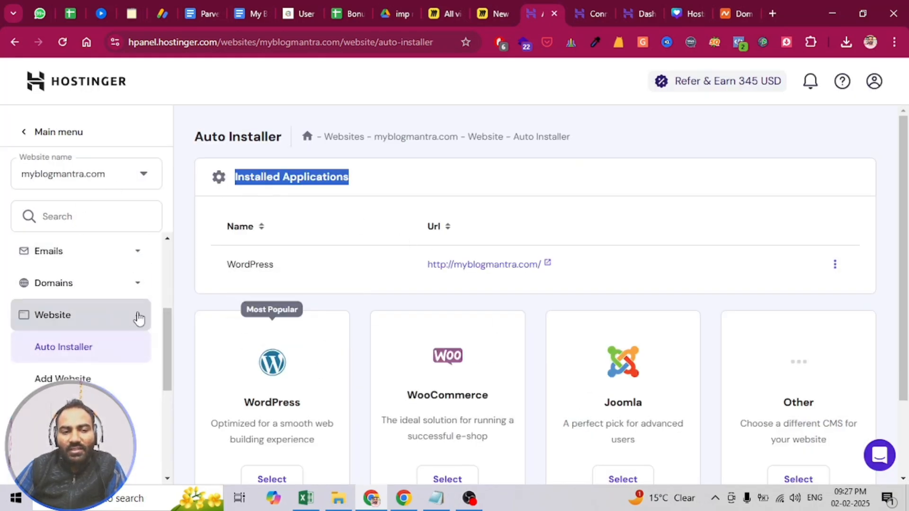
# - Start adding a new website from the website selector and skip the question about who it is for
pyautogui.scroll(5, 123, 315)
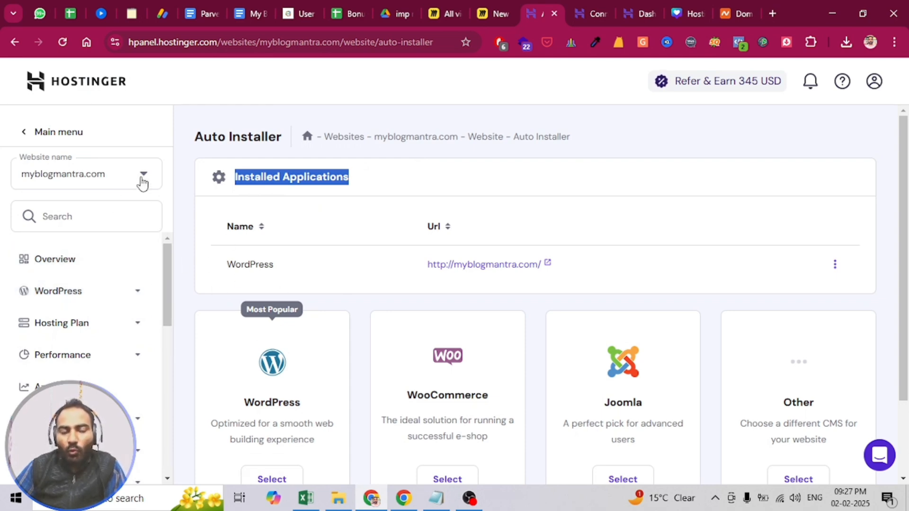
pyautogui.click(143, 179)
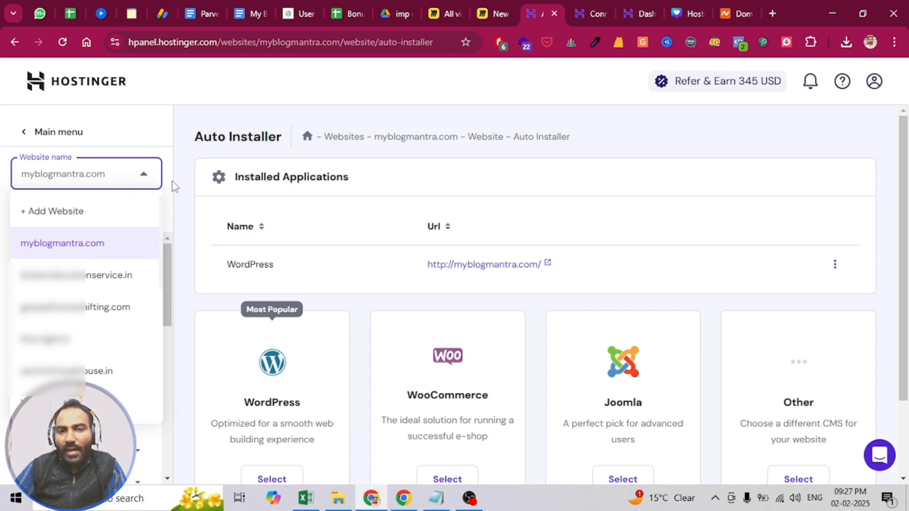
pyautogui.click(68, 213)
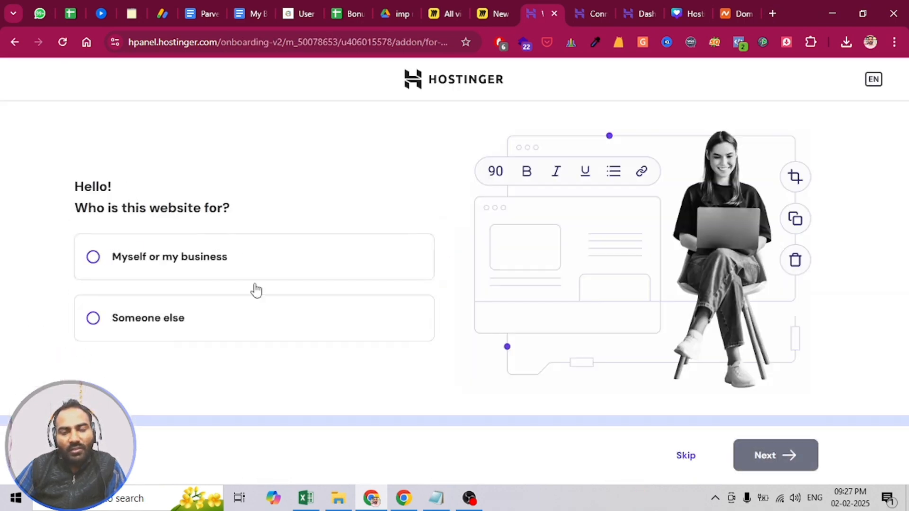
pyautogui.click(685, 460)
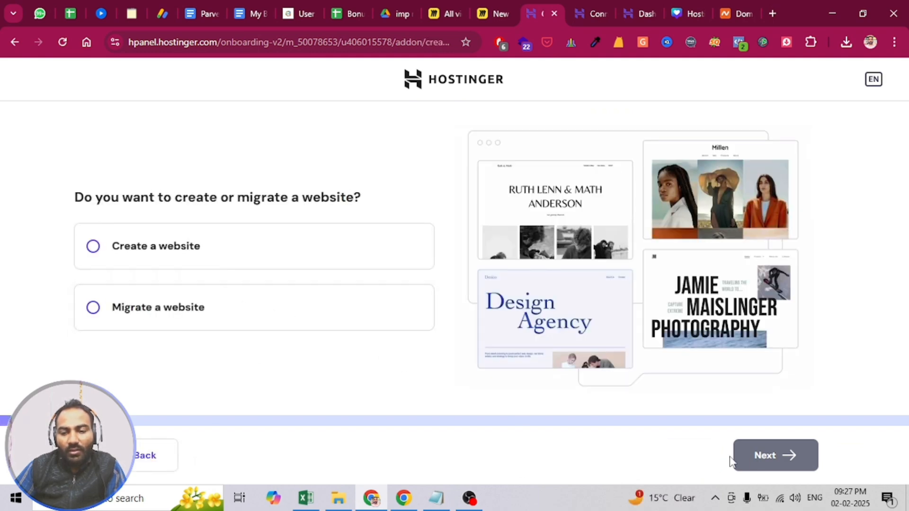
# - Choose to create a website and set it up as an empty PHP/HTML website
pyautogui.click(150, 256)
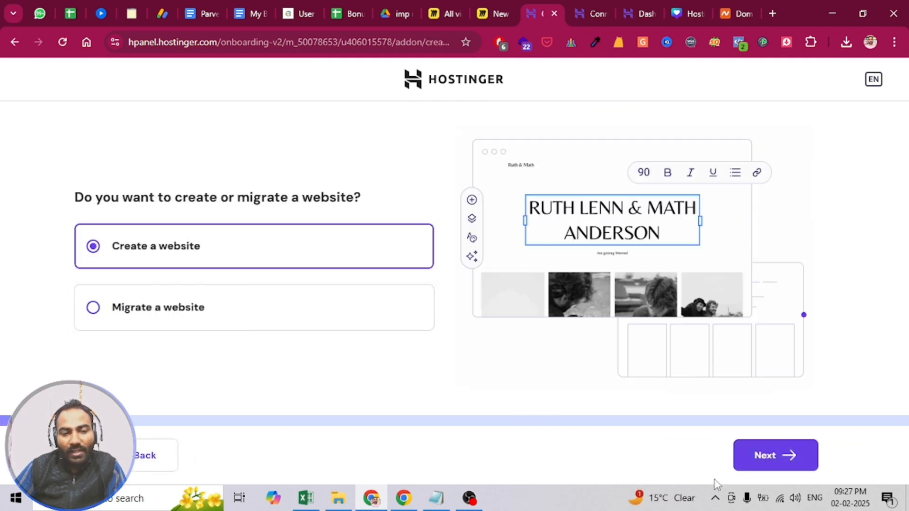
pyautogui.click(777, 464)
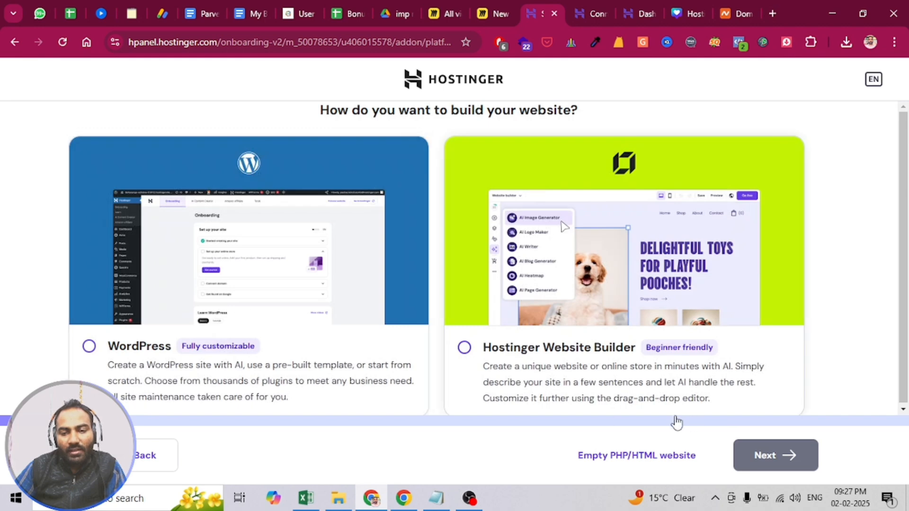
pyautogui.click(660, 459)
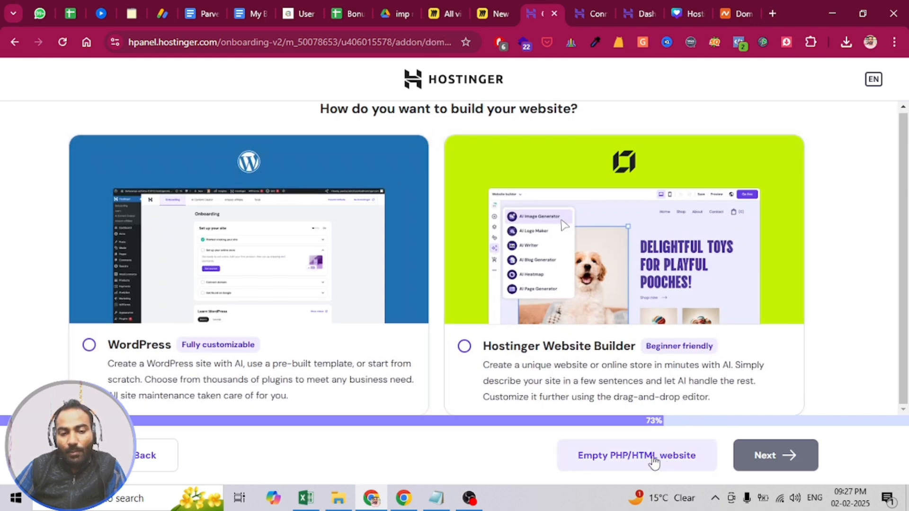
pyautogui.write('fggnghghngnghng')
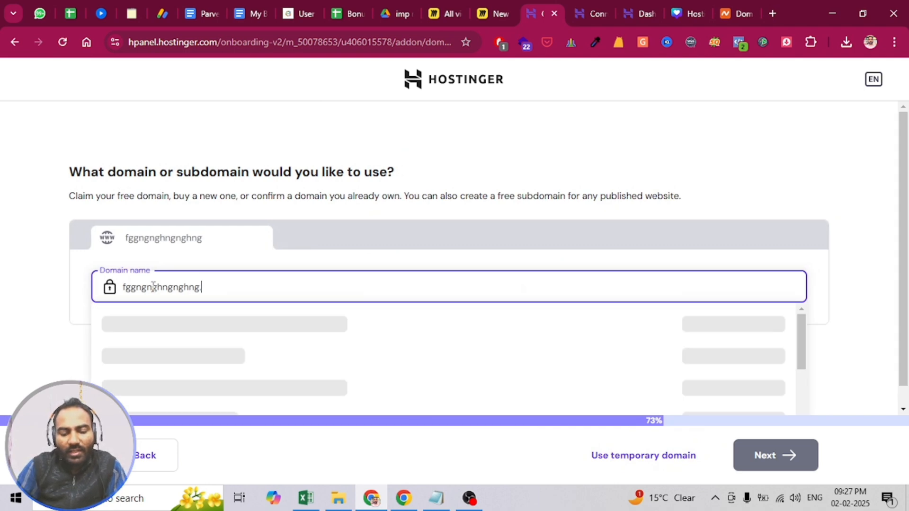
pyautogui.write('.com')
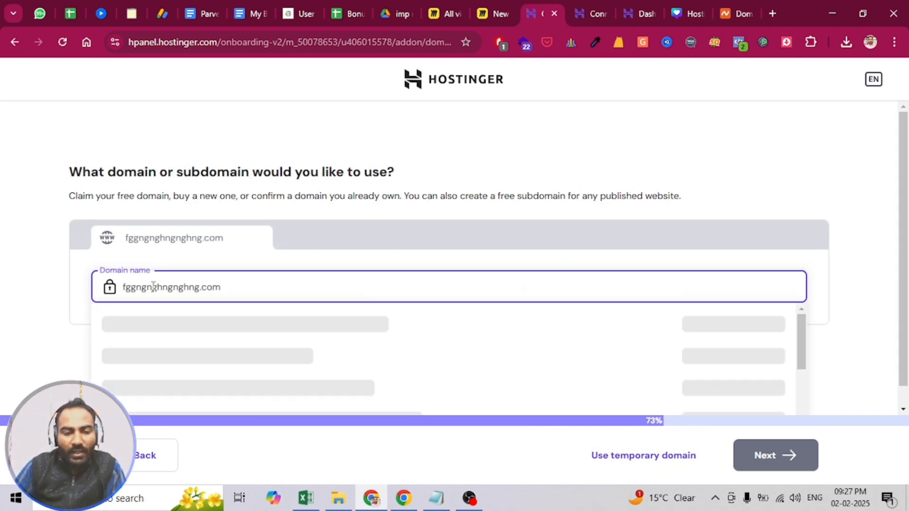
pyautogui.click(41, 280)
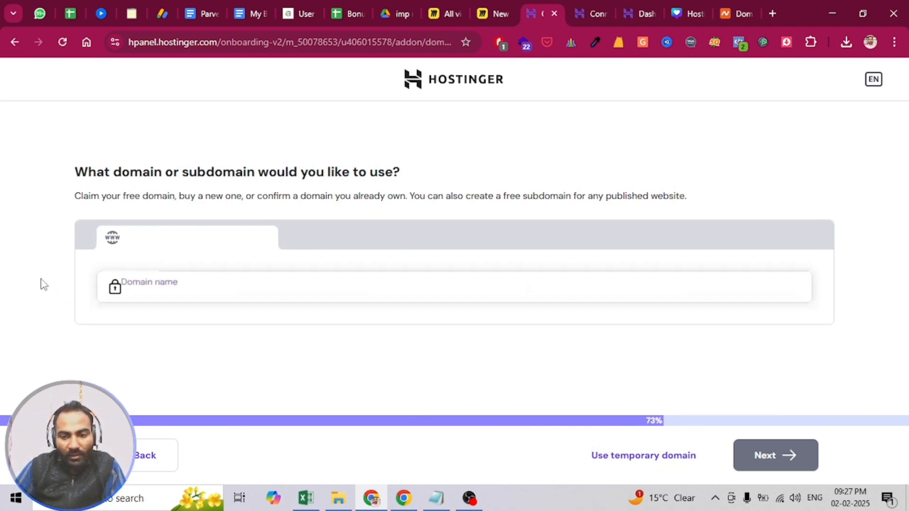
# - Enter the site owner's full-name .com domain for the new website, choose the suggestion for using an already owned domain and continue the setup
pyautogui.click(176, 280)
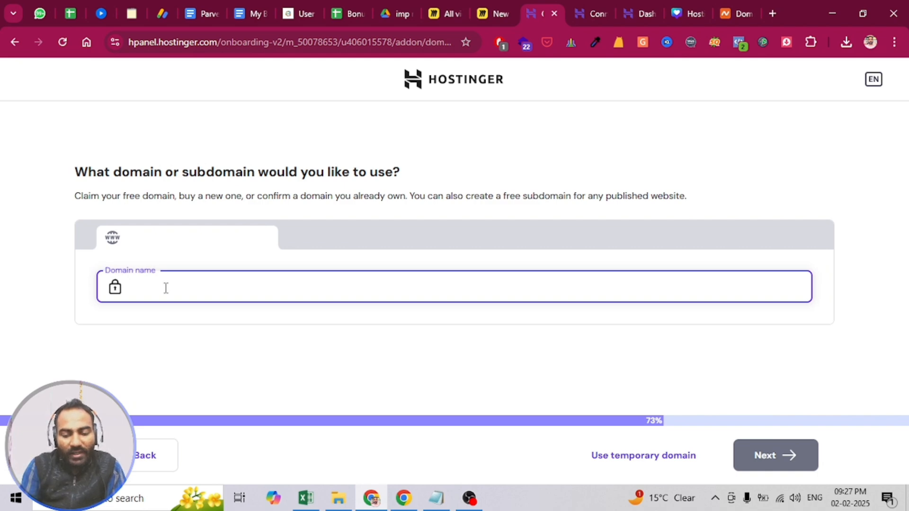
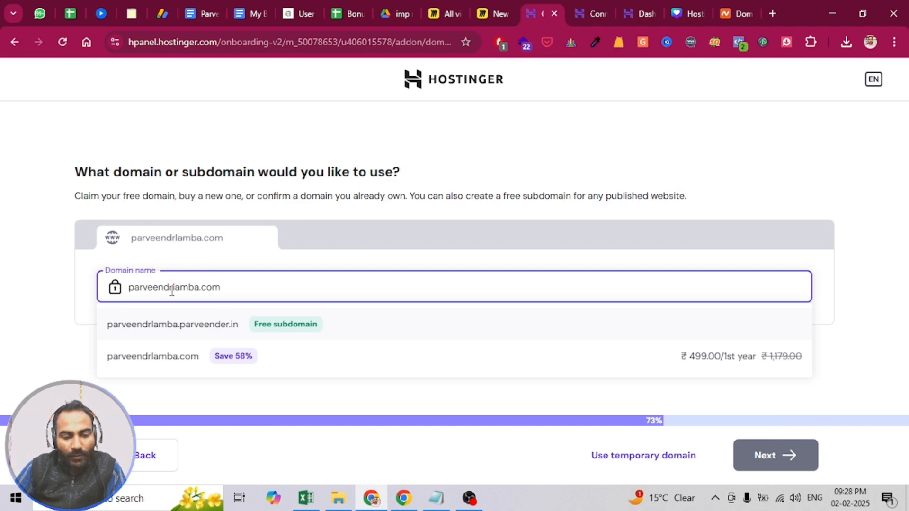
pyautogui.click(172, 288)
pyautogui.write('e')
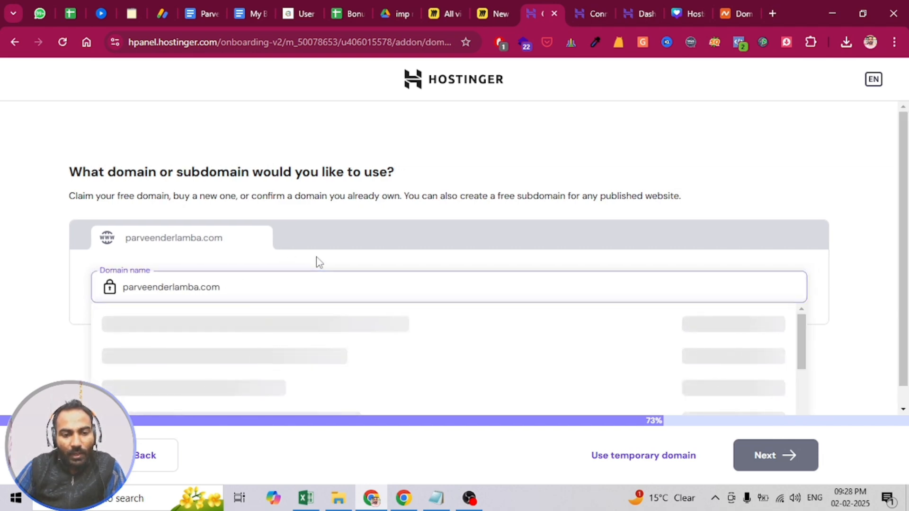
pyautogui.click(320, 263)
pyautogui.click(237, 287)
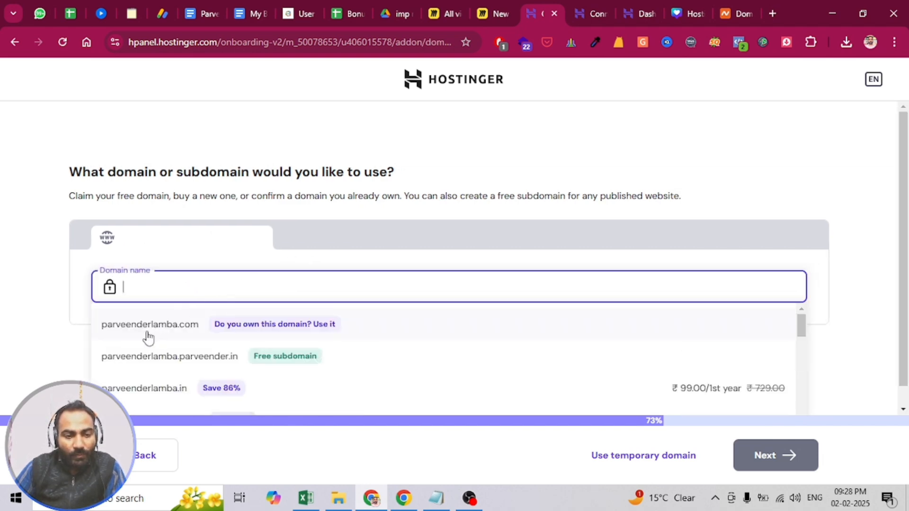
pyautogui.click(180, 326)
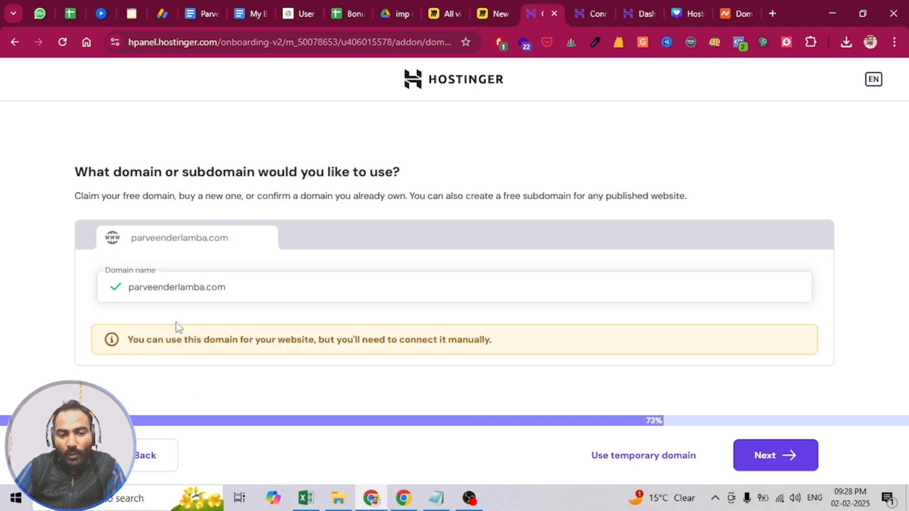
pyautogui.click(768, 458)
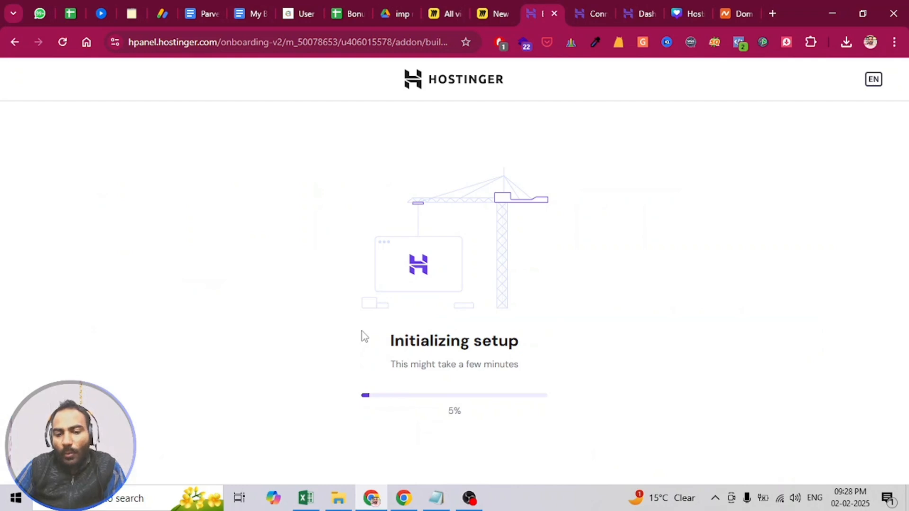
# - Switch to Notepad and examine the notes on the domain, hosting provider, DNS nameserver and the two dns-parking.com addresses
pyautogui.click(435, 498)
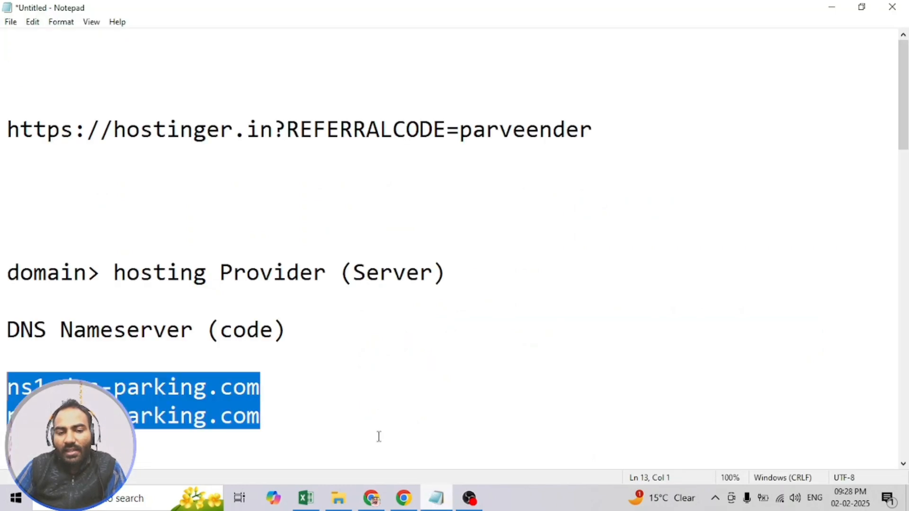
pyautogui.click(61, 331)
pyautogui.click(114, 303)
pyautogui.moveTo(114, 274); pyautogui.dragTo(472, 269)
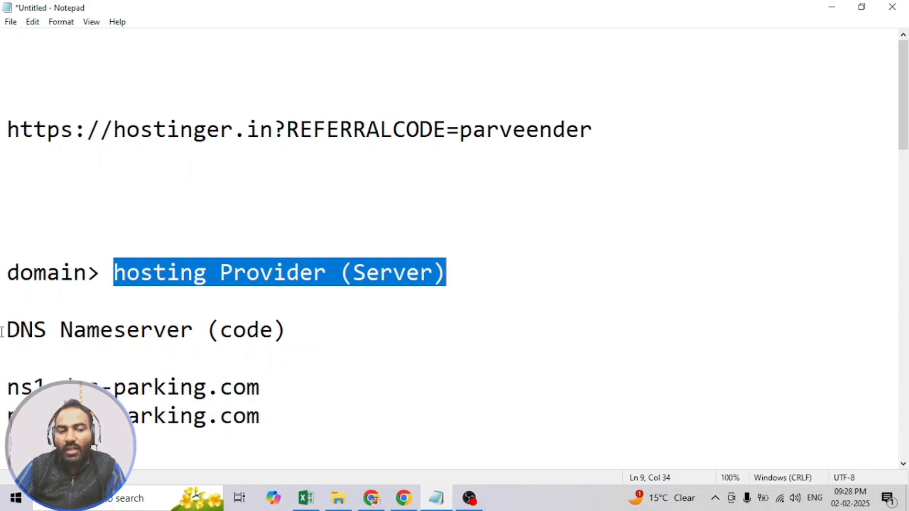
pyautogui.moveTo(2, 332); pyautogui.dragTo(290, 328)
pyautogui.moveTo(1, 277); pyautogui.dragTo(86, 277)
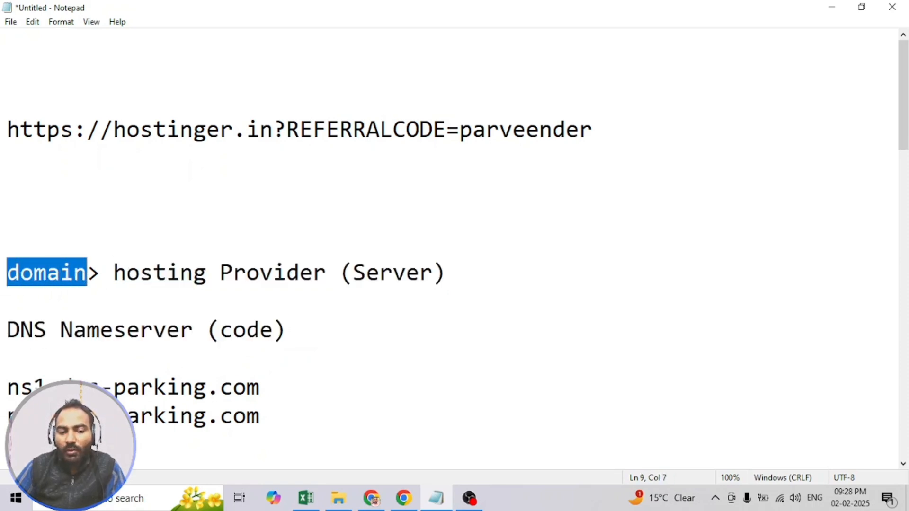
pyautogui.moveTo(7, 389); pyautogui.dragTo(284, 407)
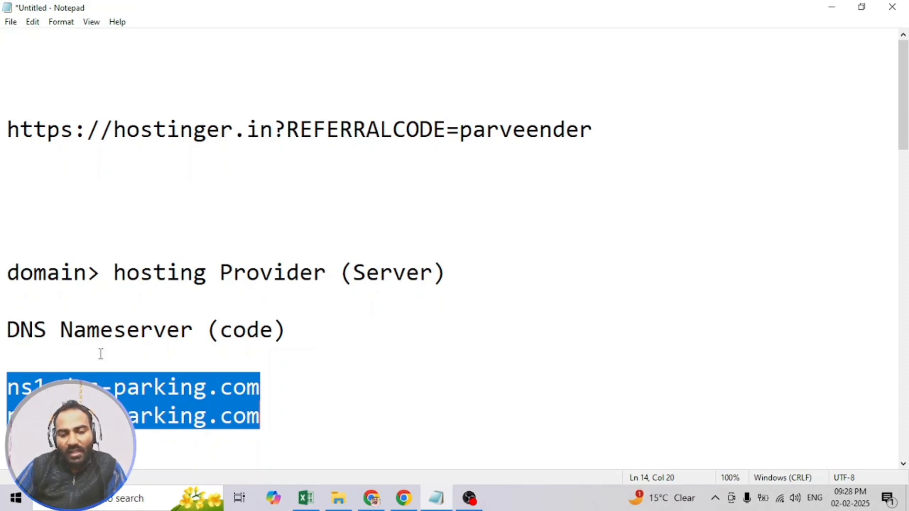
# - Return to Chrome, open the domain connection guide for the new website and copy the nameservers ns1.dns-parking.com and ns2.dns-parking.com
pyautogui.click(373, 495)
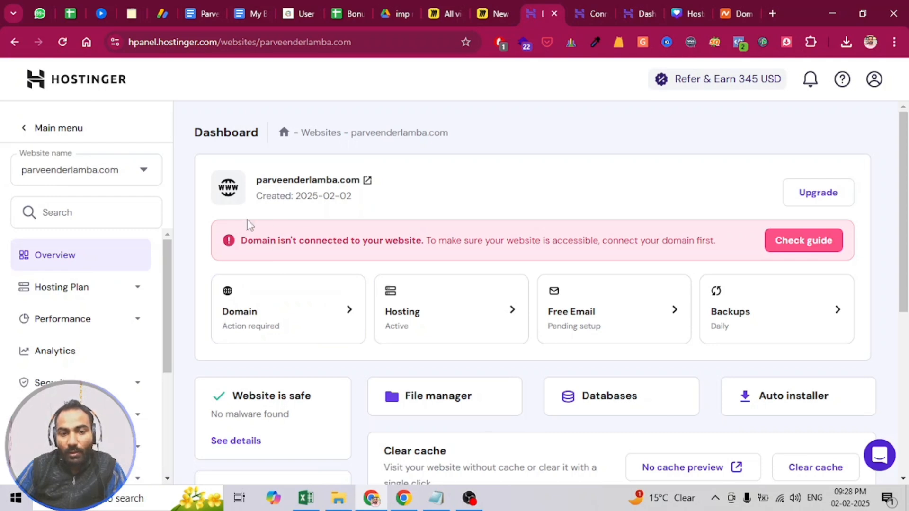
pyautogui.moveTo(241, 240); pyautogui.dragTo(563, 240)
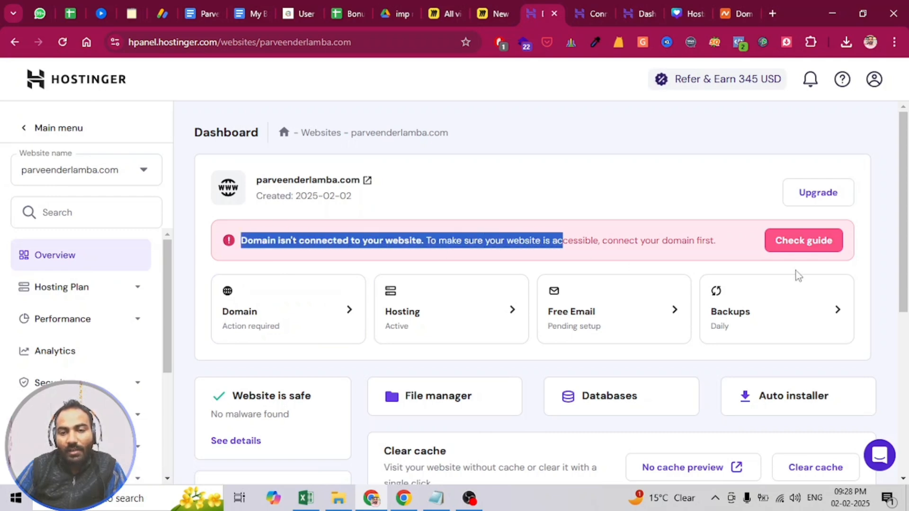
pyautogui.click(787, 243)
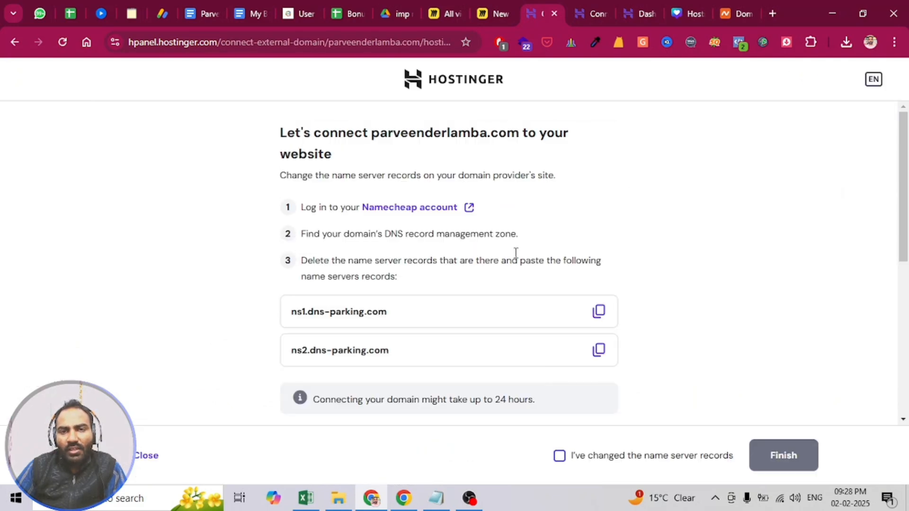
pyautogui.click(599, 312)
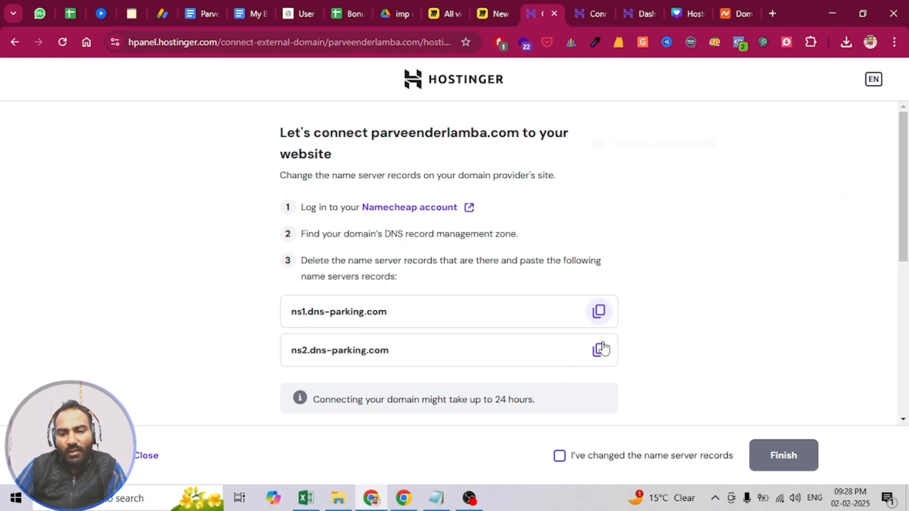
pyautogui.click(599, 349)
# - Switch to Namecheap and open the management page of the new website's .com domain from the account dashboard
pyautogui.click(732, 15)
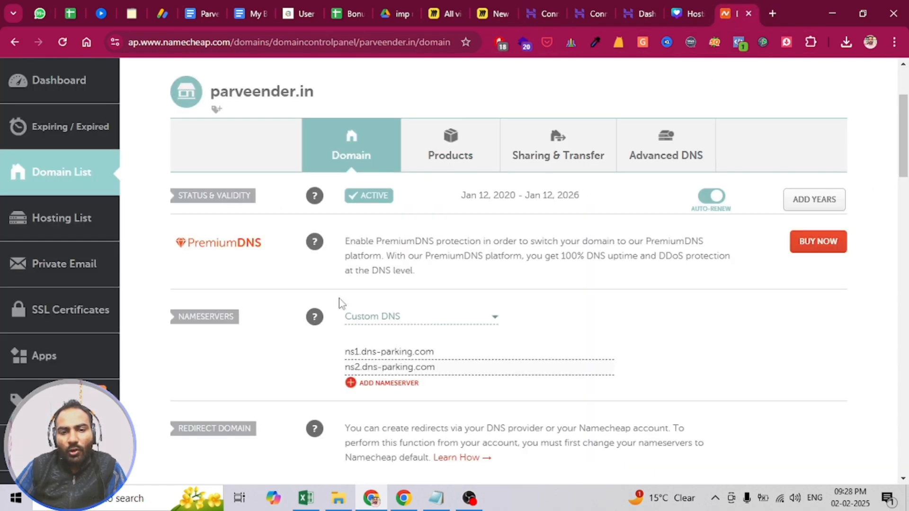
pyautogui.click(435, 367)
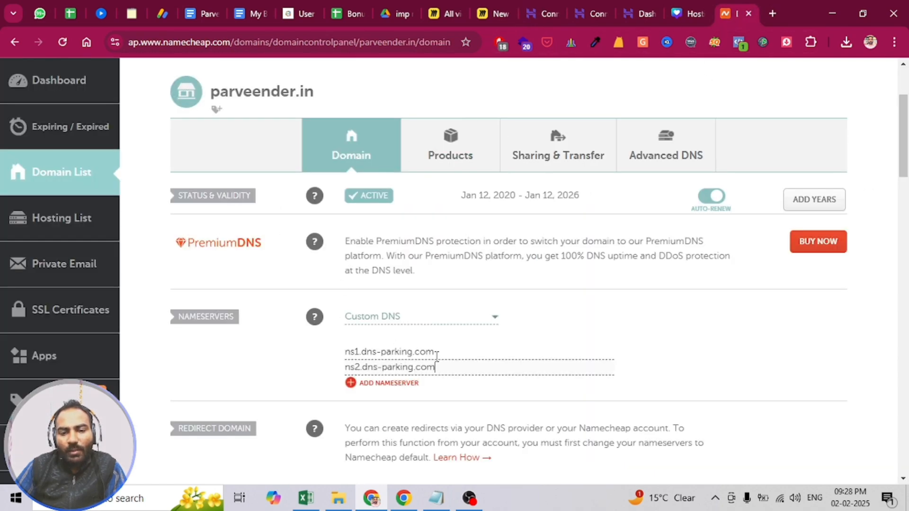
pyautogui.click(33, 94)
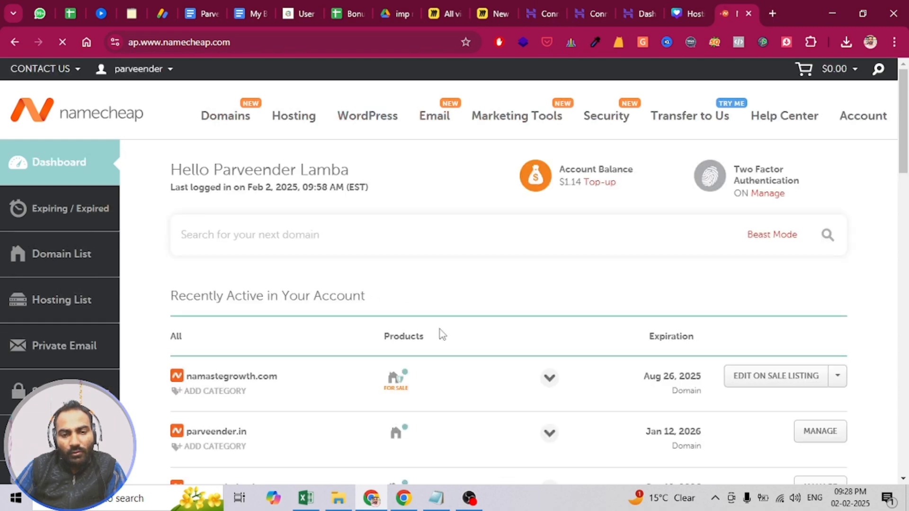
pyautogui.scroll(-1, 442, 334)
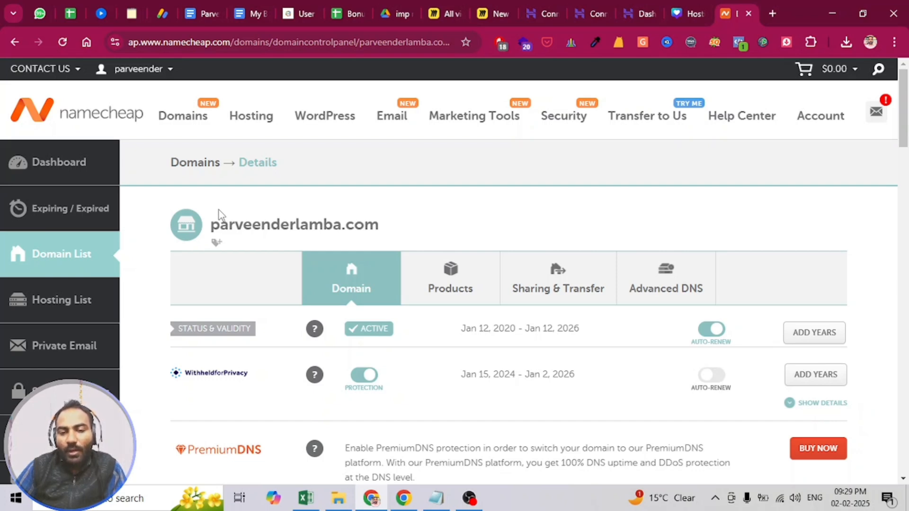
# - Set the domain's nameservers to Custom DNS and enter ns2.dns-parking.com as the first nameserver
pyautogui.scroll(-5, 420, 264)
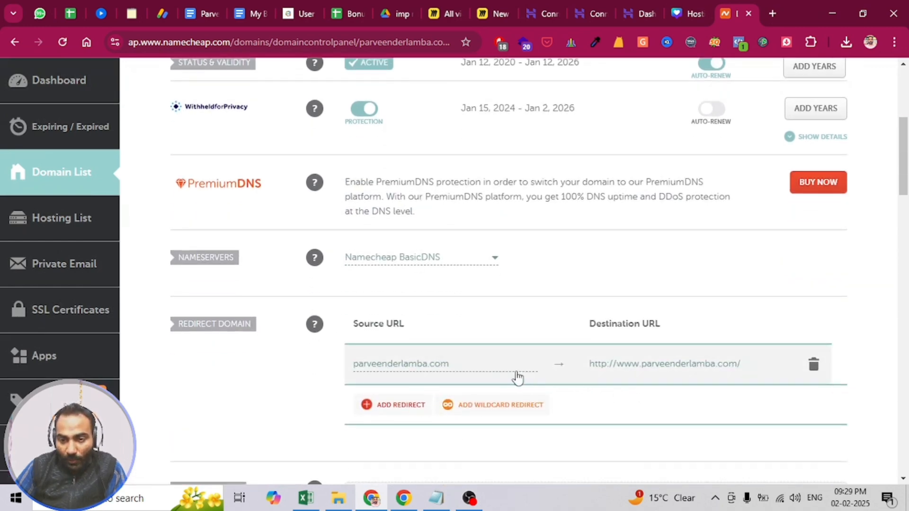
pyautogui.scroll(-1, 413, 342)
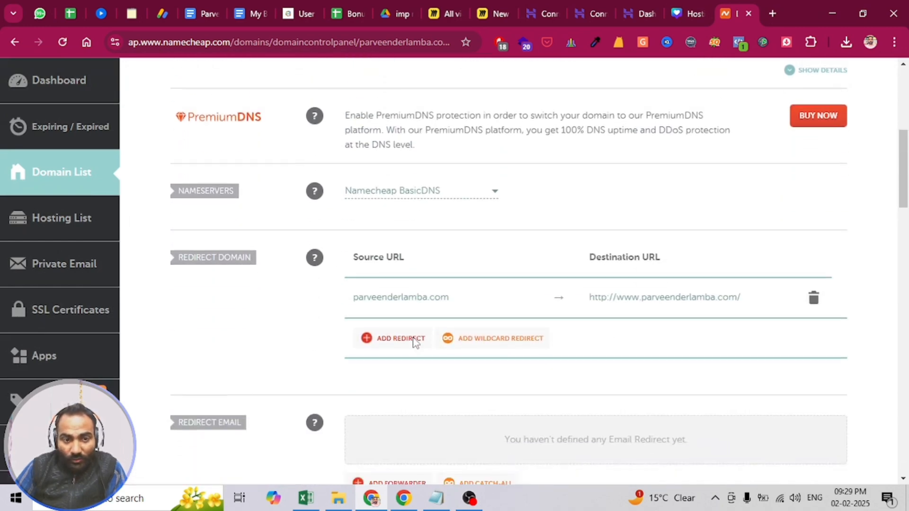
pyautogui.scroll(3, 373, 334)
pyautogui.click(409, 334)
pyautogui.scroll(-1, 410, 335)
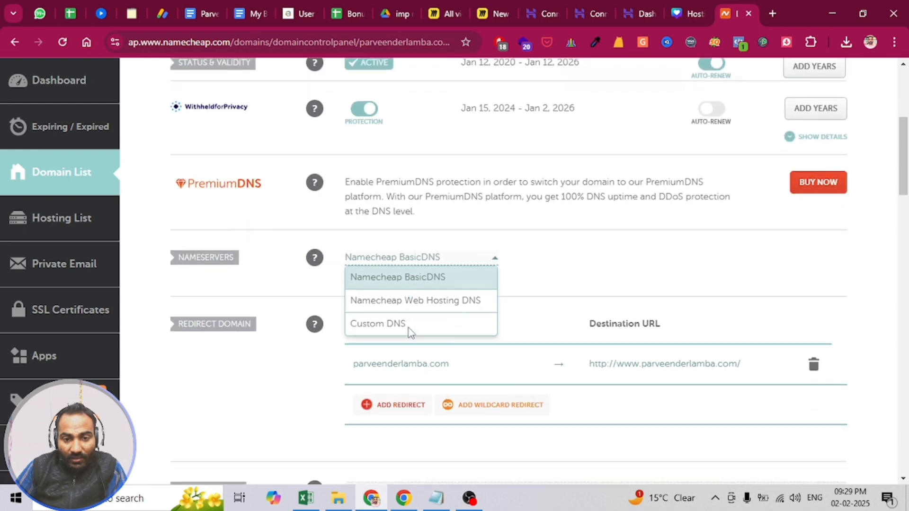
pyautogui.click(390, 333)
pyautogui.click(396, 294)
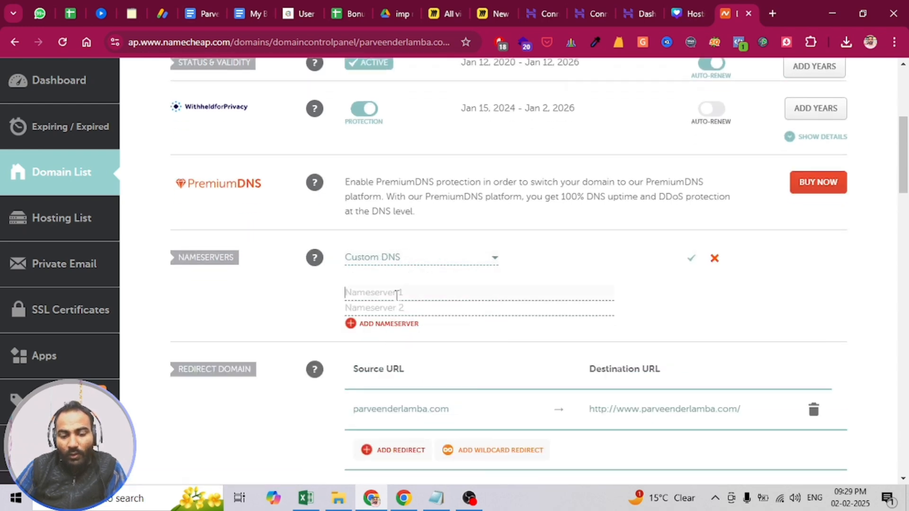
pyautogui.write('ns2.dns-parking.com')
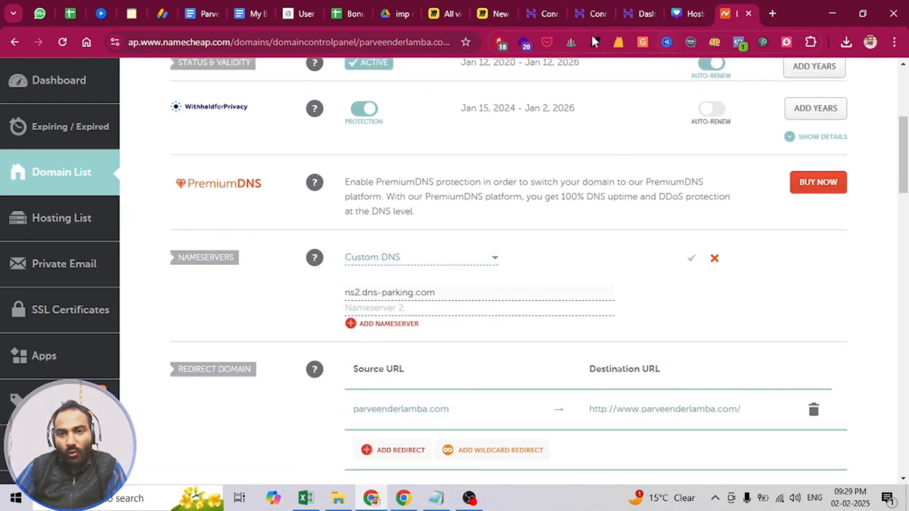
# - View the website selector on the existing .in site's Hostinger dashboard and compare the Single and Premium plans on hostinger.in
pyautogui.click(625, 13)
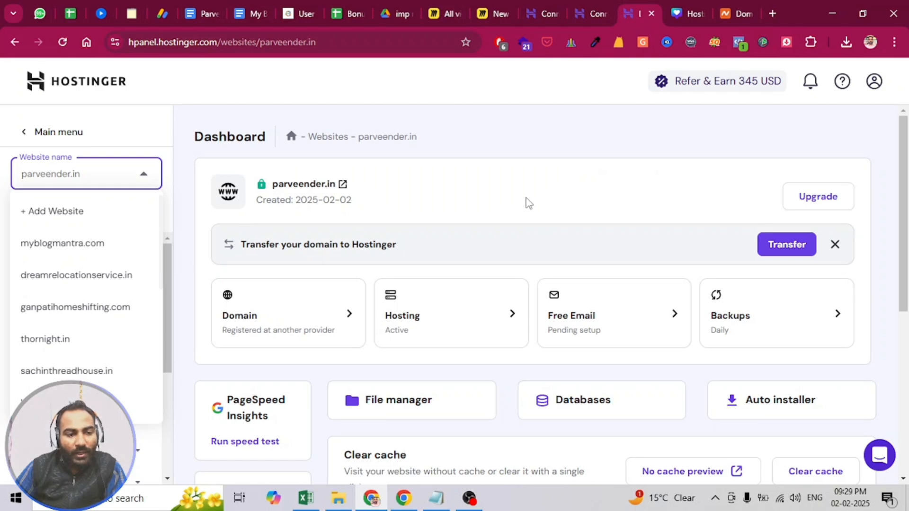
pyautogui.click(76, 176)
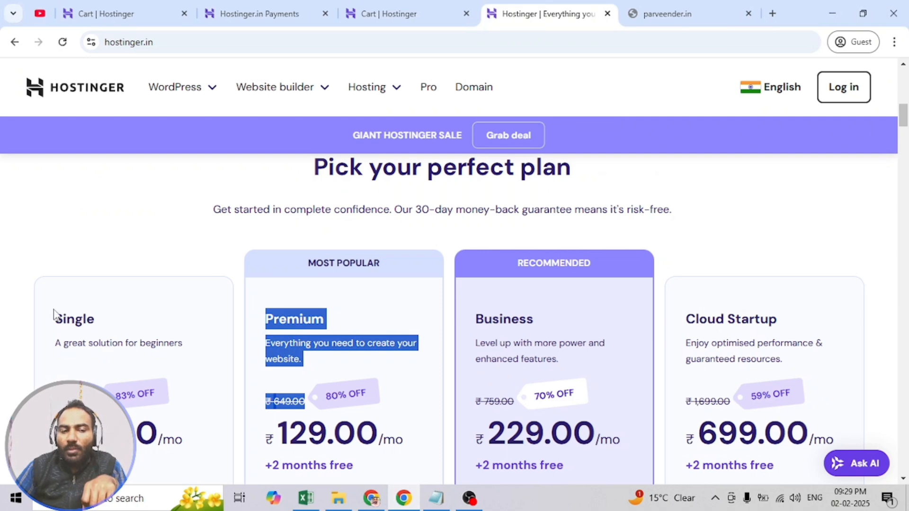
pyautogui.moveTo(54, 316); pyautogui.dragTo(206, 390)
pyautogui.moveTo(262, 316); pyautogui.dragTo(385, 391)
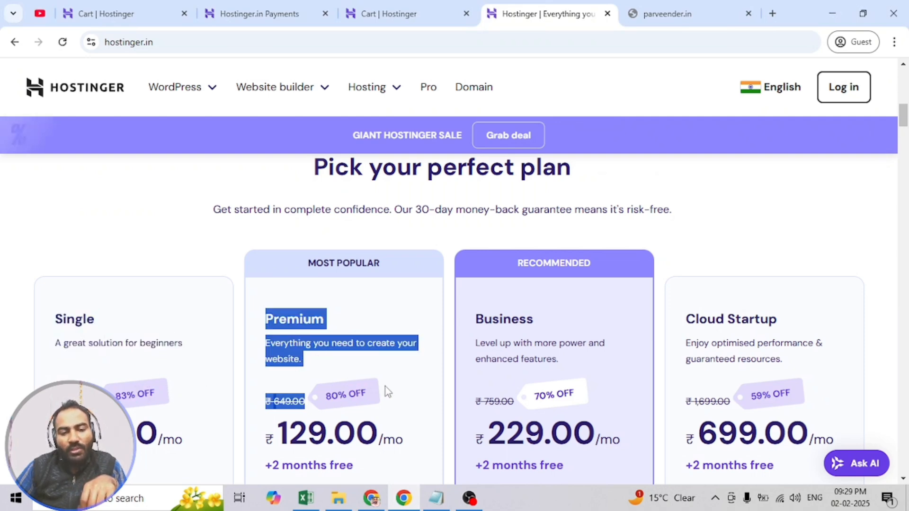
pyautogui.click(386, 387)
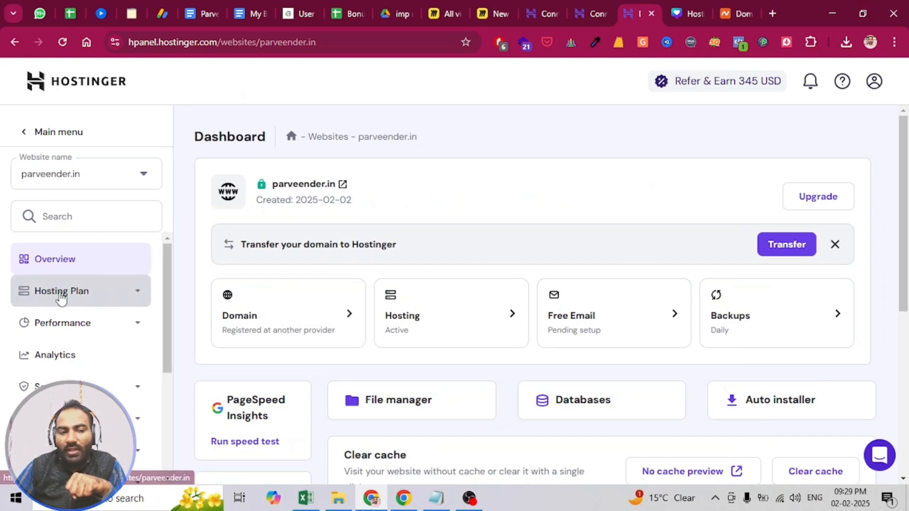
# - Open the WordPress installation form for the existing .in website and select the administrator email
pyautogui.scroll(-1, 61, 298)
pyautogui.scroll(-1, 66, 309)
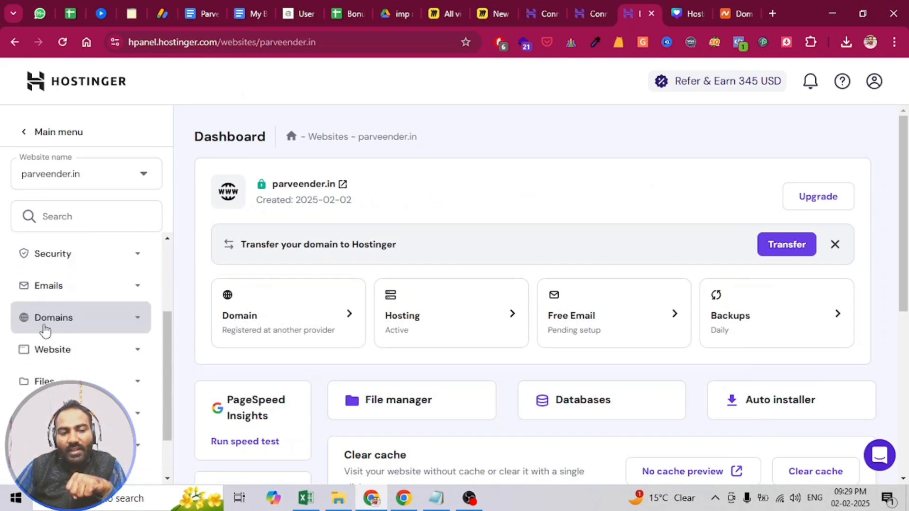
pyautogui.click(76, 356)
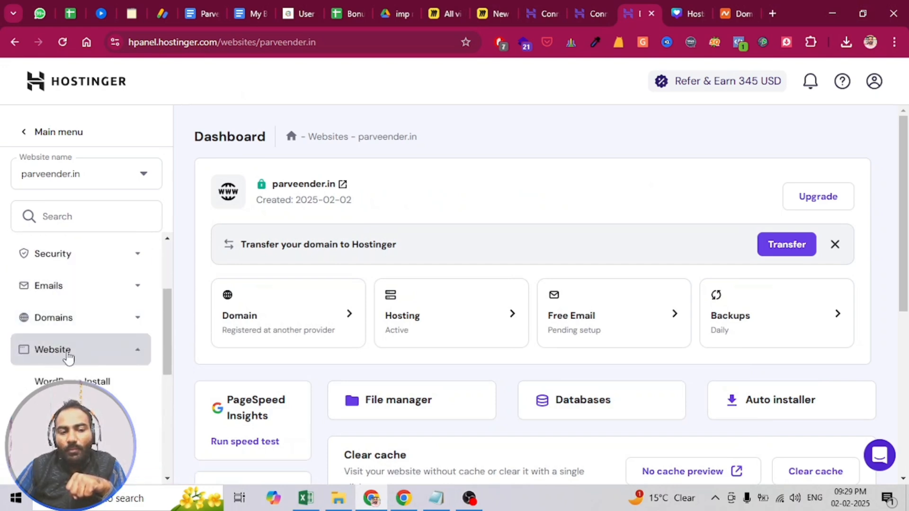
pyautogui.scroll(-1, 68, 355)
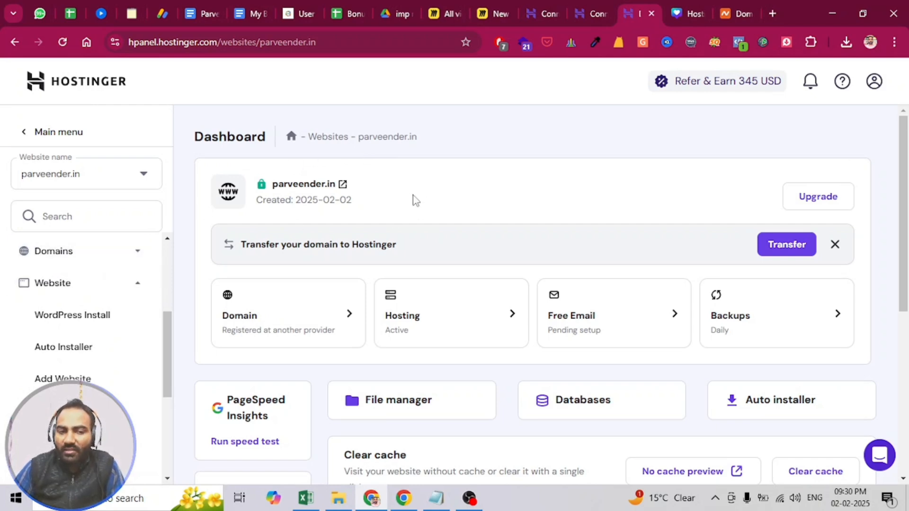
pyautogui.click(73, 321)
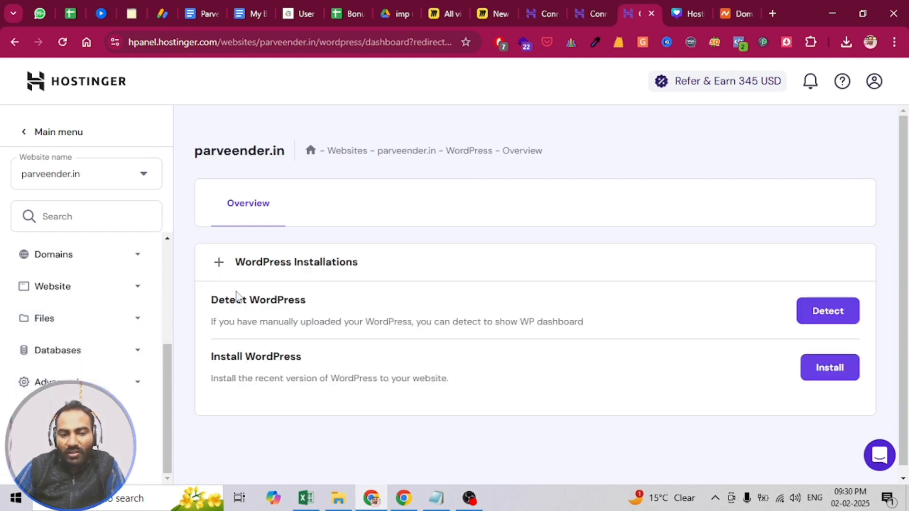
pyautogui.click(834, 373)
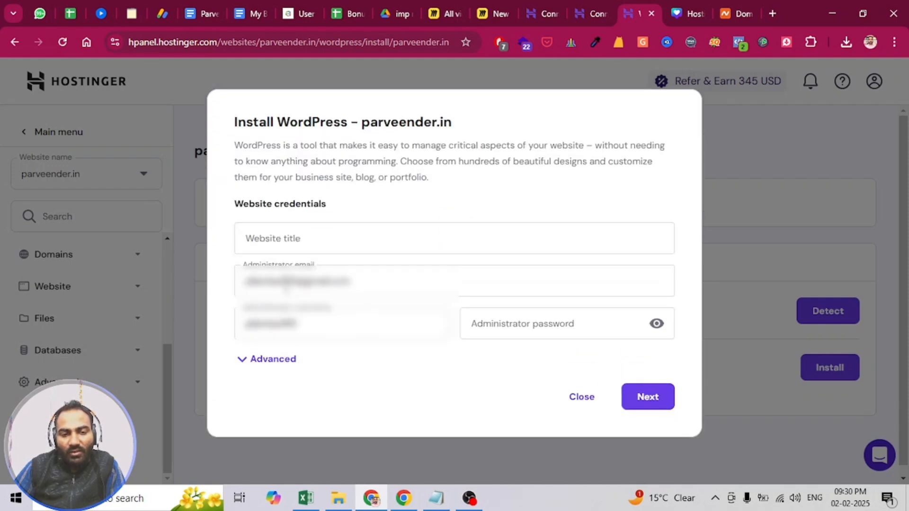
pyautogui.click(290, 284)
pyautogui.doubleClick(294, 283)
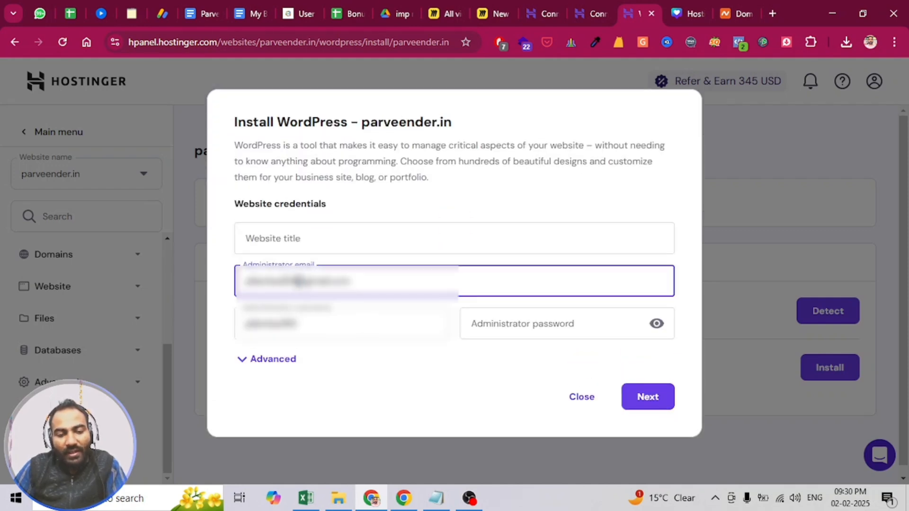
# - Fill in the site owner's name as the website title, and enter the administrator username and administrator password
pyautogui.click(286, 238)
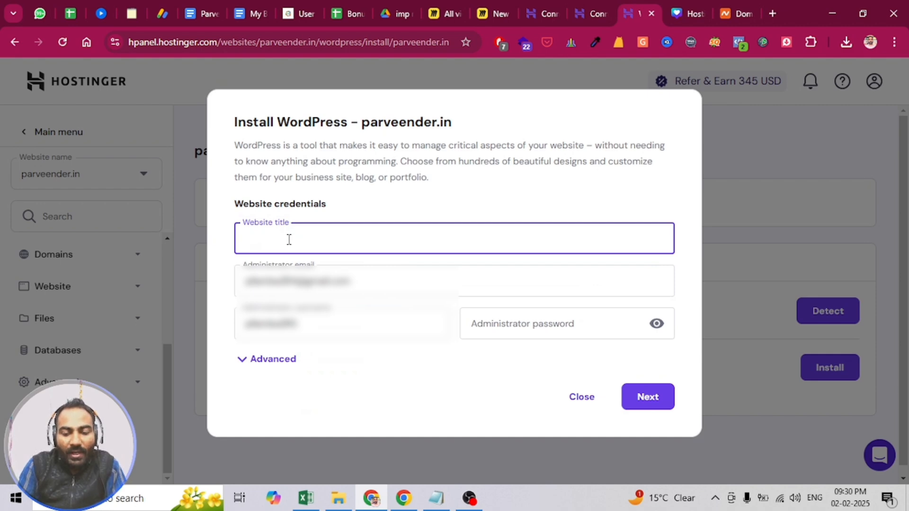
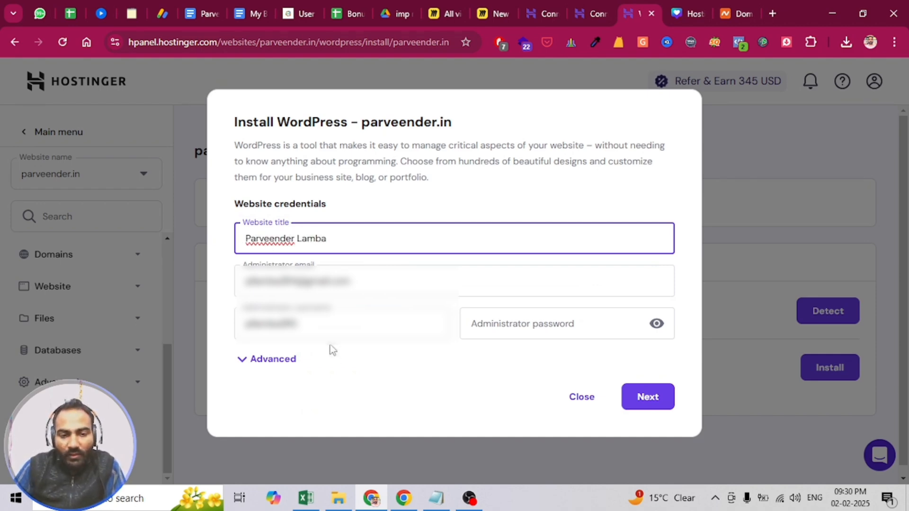
pyautogui.moveTo(304, 321); pyautogui.dragTo(217, 325)
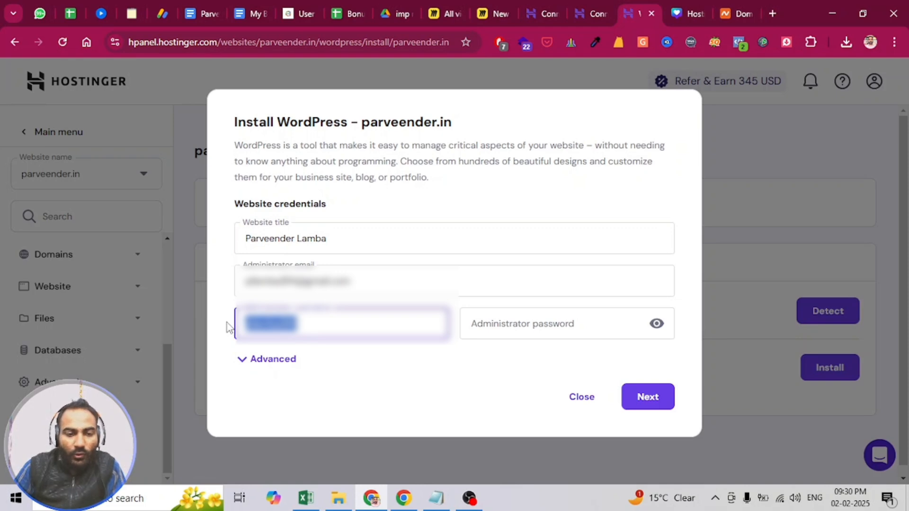
pyautogui.write('parv')
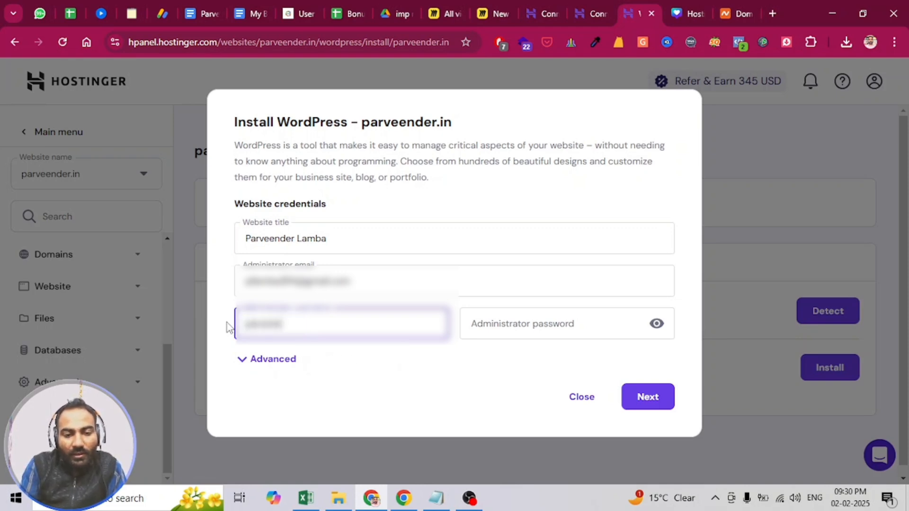
pyautogui.click(530, 325)
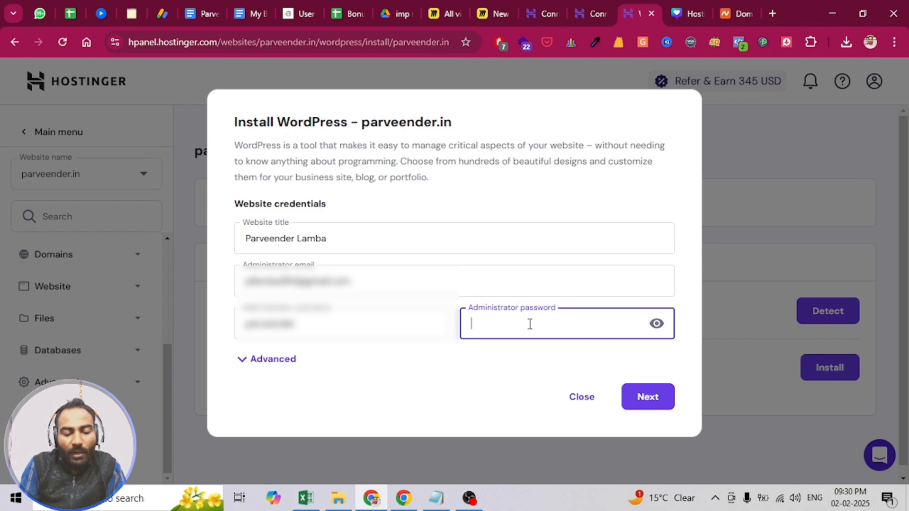
pyautogui.write('1234')
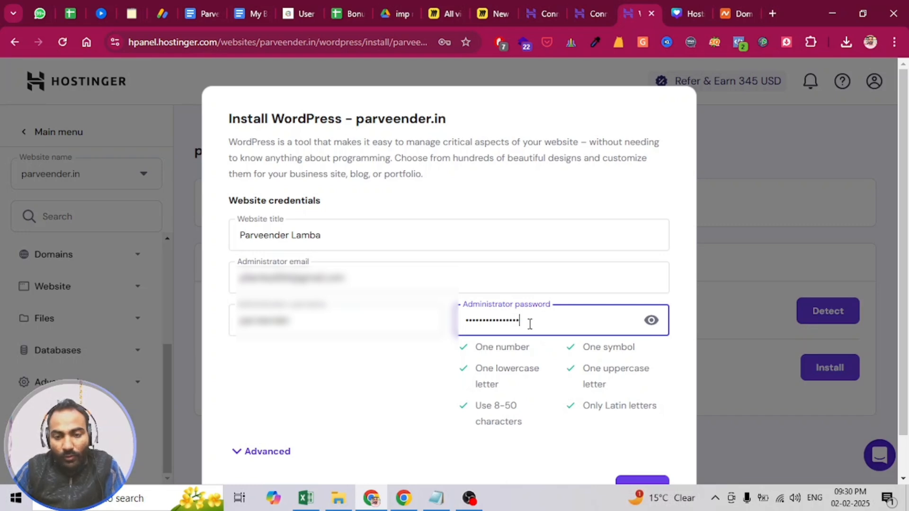
# - Review the administrator password requirements for numbers, symbols, letter case, length and Latin letters
pyautogui.moveTo(478, 347); pyautogui.dragTo(496, 353)
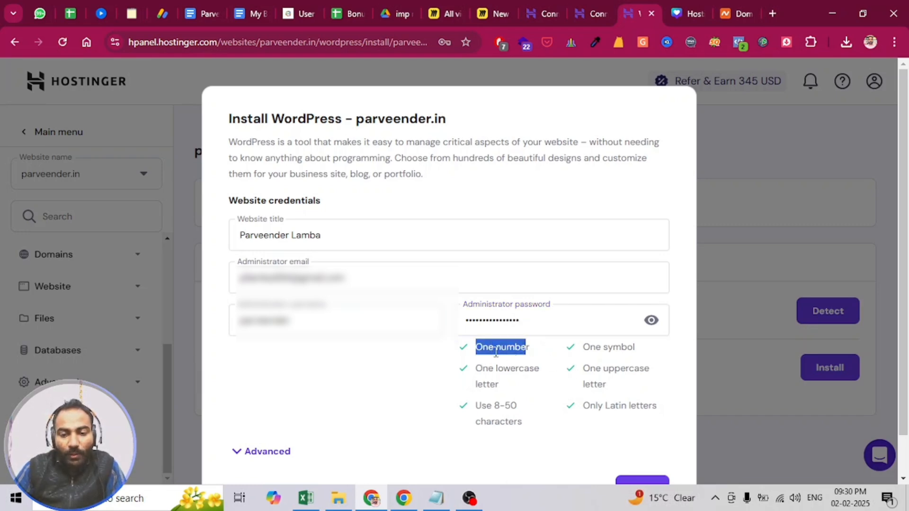
pyautogui.moveTo(583, 346); pyautogui.dragTo(607, 366)
pyautogui.moveTo(477, 372); pyautogui.dragTo(612, 384)
pyautogui.moveTo(477, 409); pyautogui.dragTo(534, 427)
pyautogui.moveTo(582, 405); pyautogui.dragTo(650, 408)
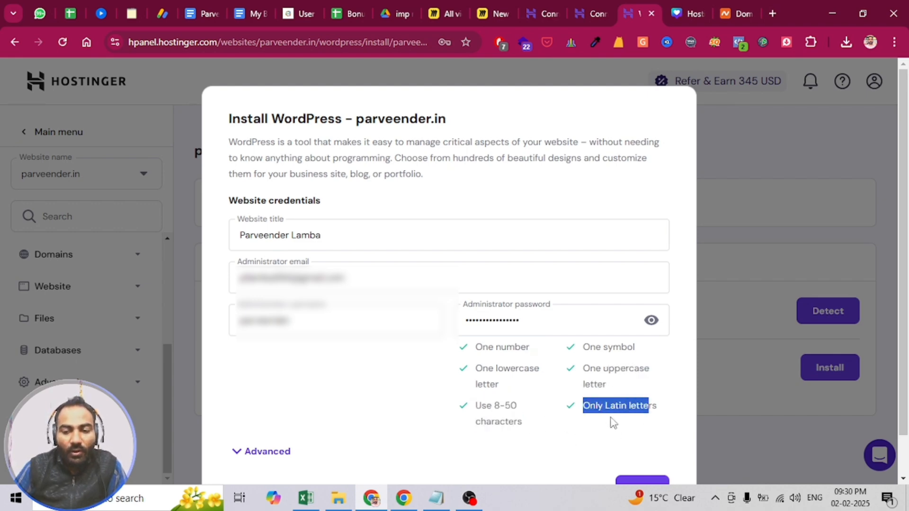
pyautogui.click(510, 397)
# - Continue to the installation options and install WordPress in English (United States) with updates only to minor versions
pyautogui.scroll(-1, 546, 399)
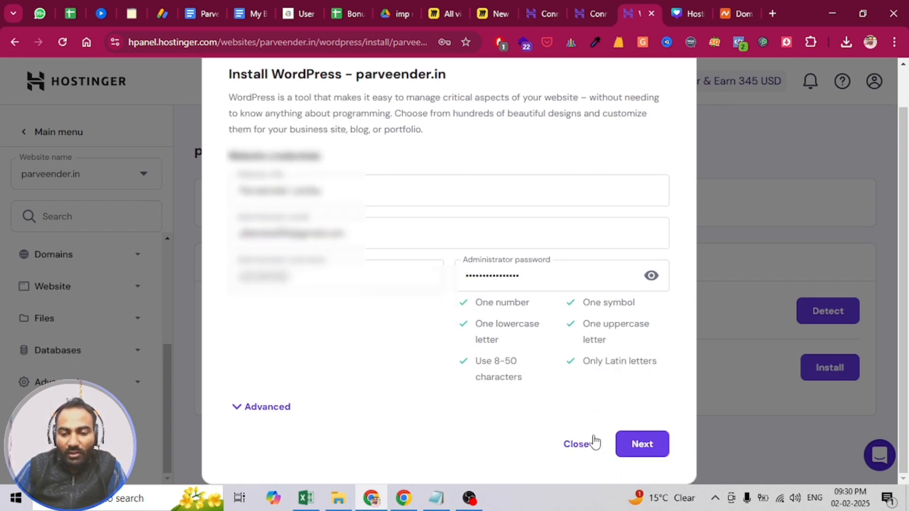
pyautogui.click(630, 445)
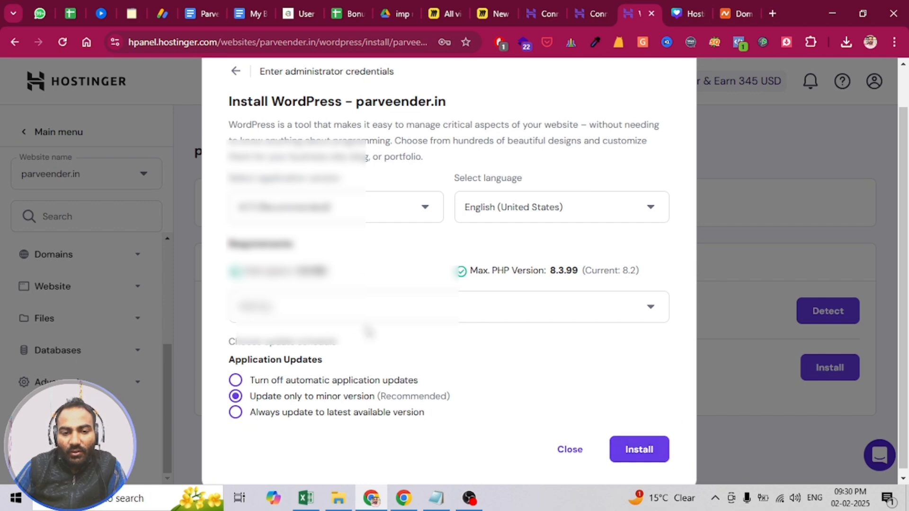
pyautogui.click(639, 450)
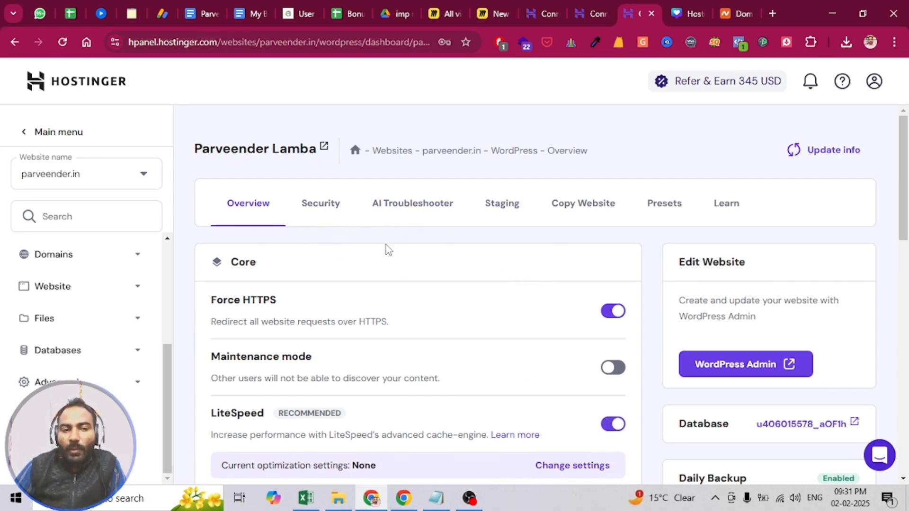
# - Open the .in site's hosting overview and check its reloaded live homepage in the guest browser window
pyautogui.scroll(5, 142, 278)
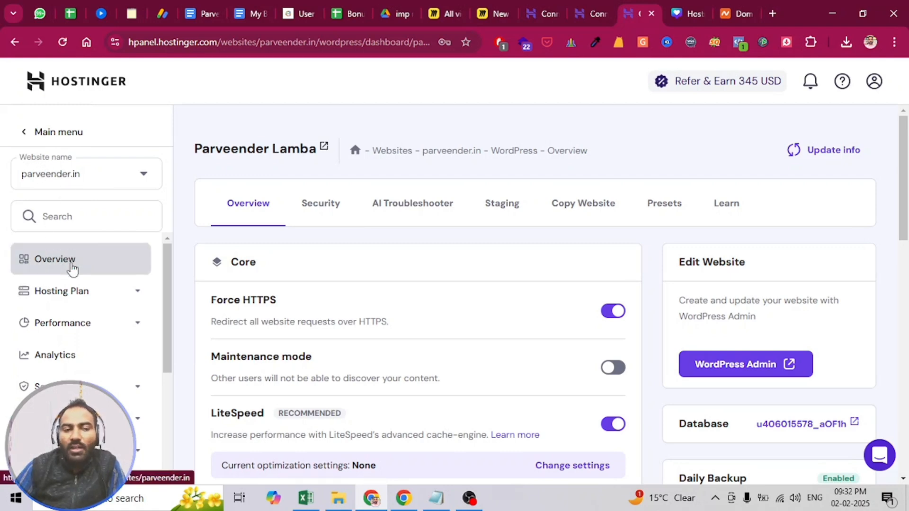
pyautogui.click(72, 268)
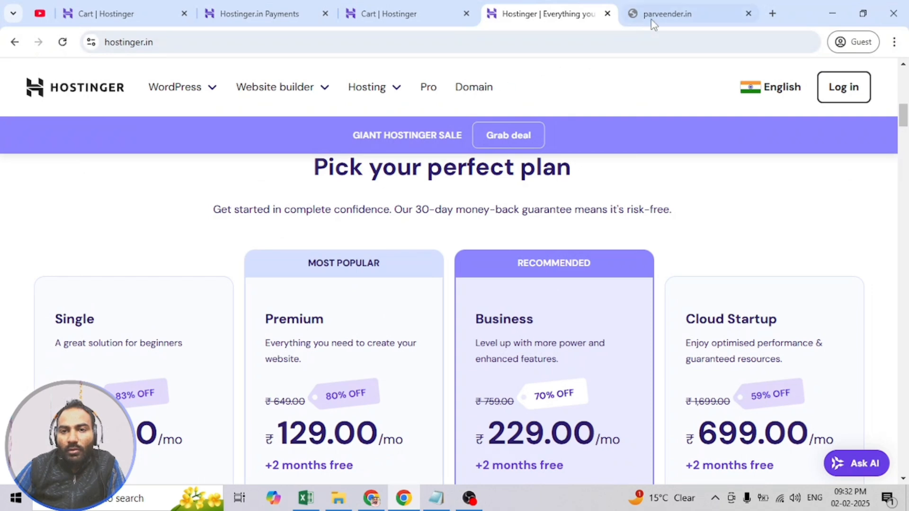
pyautogui.click(653, 19)
pyautogui.click(62, 42)
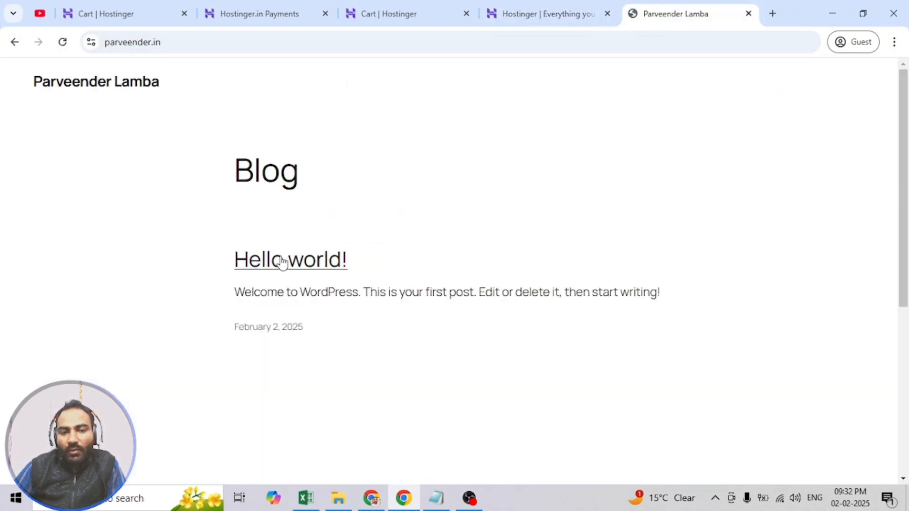
pyautogui.scroll(-5, 357, 293)
pyautogui.scroll(5, 657, 298)
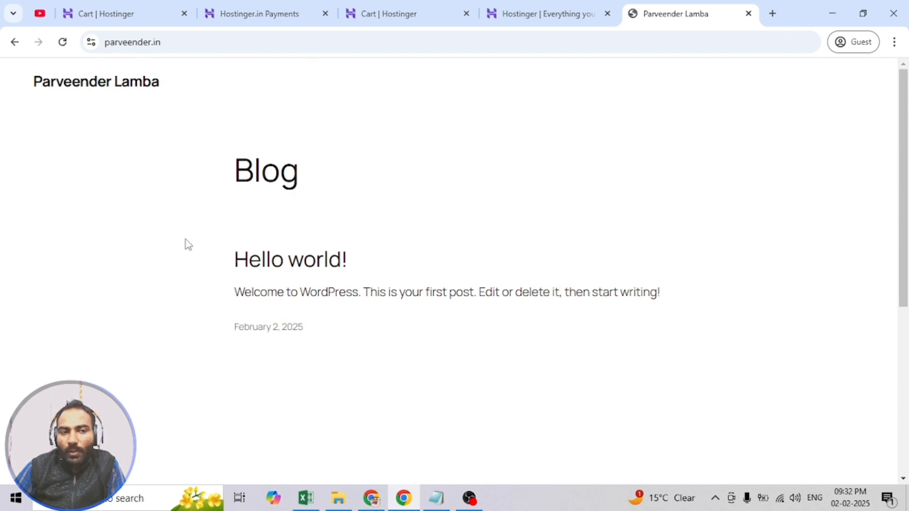
pyautogui.scroll(-5, 471, 300)
pyautogui.scroll(5, 413, 294)
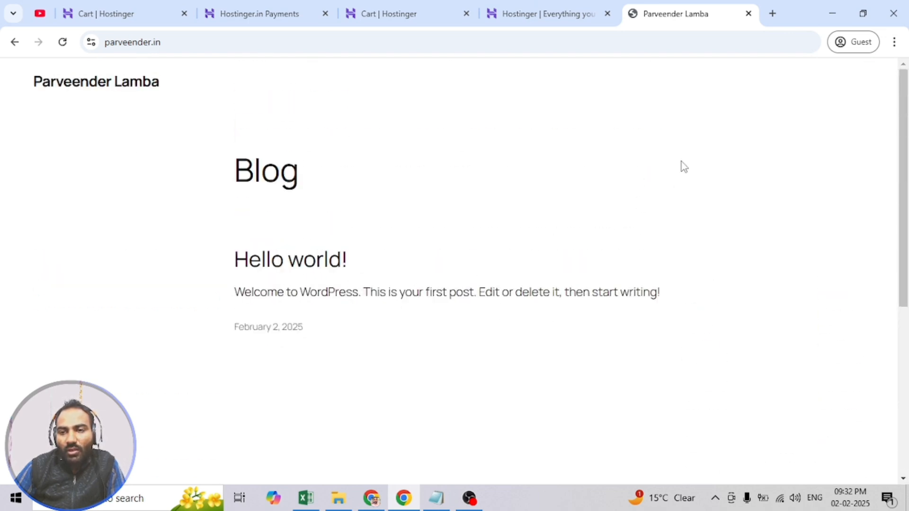
pyautogui.click(832, 13)
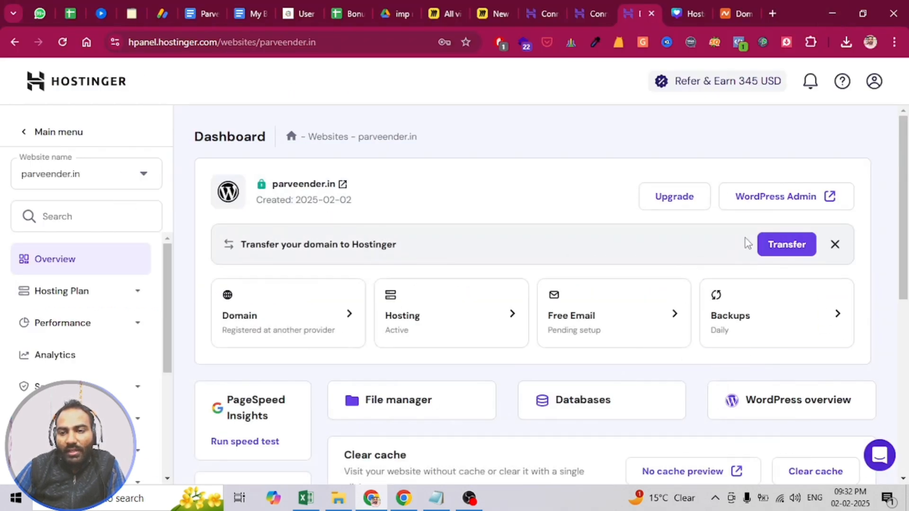
# - Launch WordPress Admin from the hosting dashboard and open the .in site's /wp-admin login page in the guest browser window
pyautogui.click(768, 198)
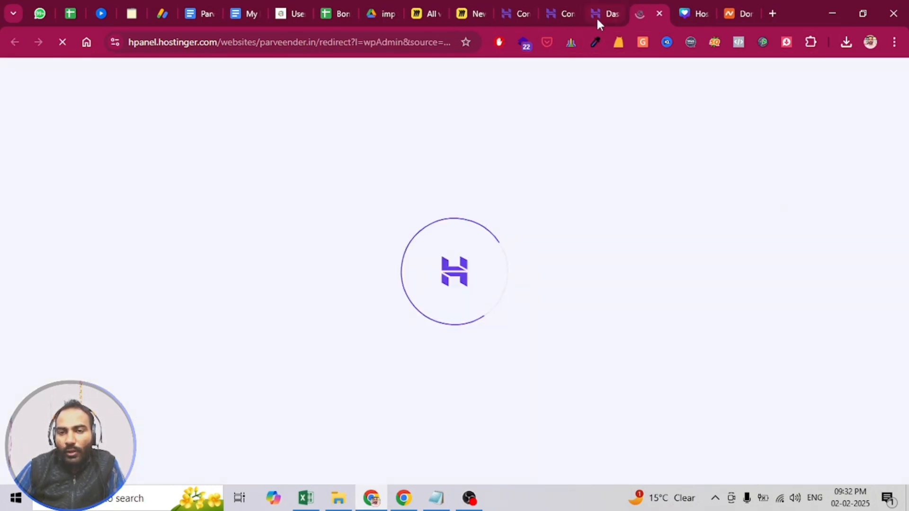
pyautogui.click(404, 498)
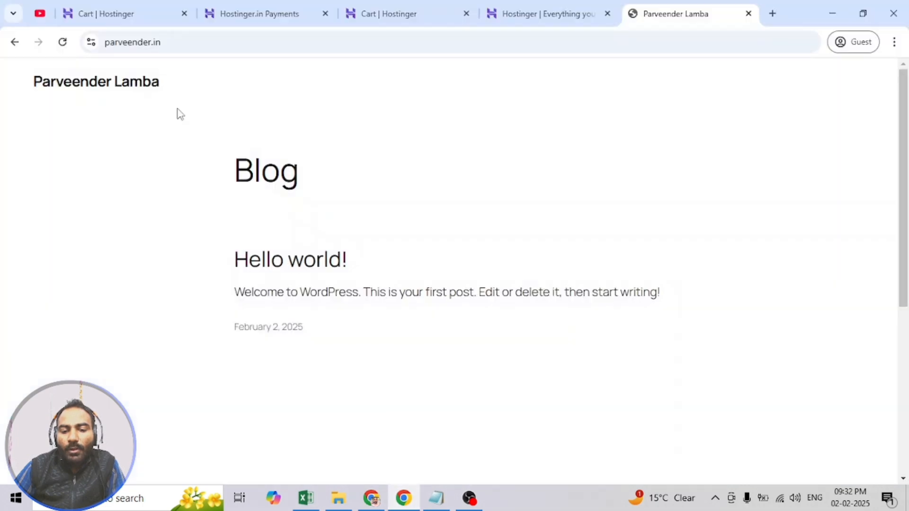
pyautogui.click(198, 43)
pyautogui.click(220, 41)
pyautogui.write('/')
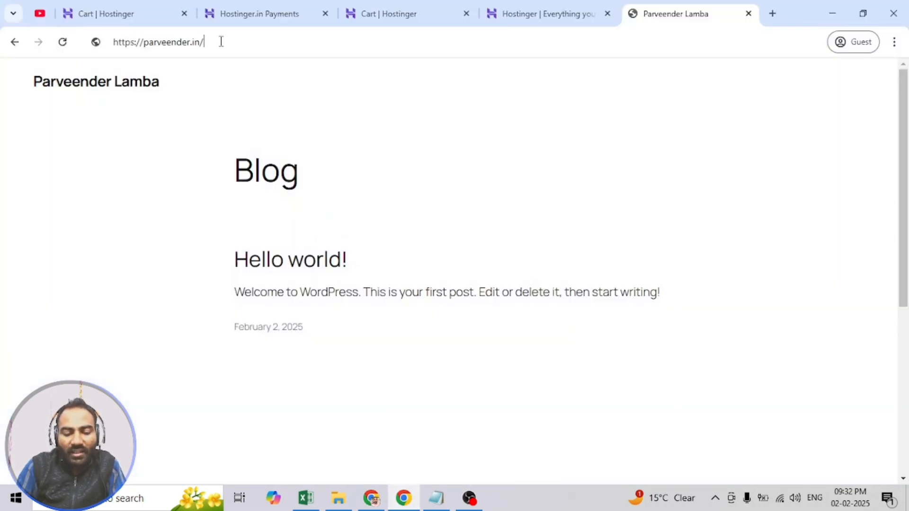
pyautogui.write('wp-admin')
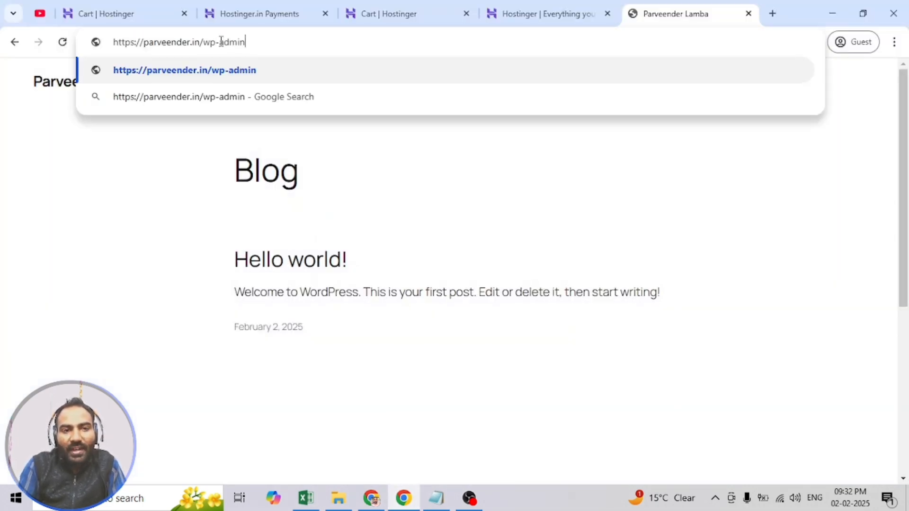
pyautogui.press('Return')
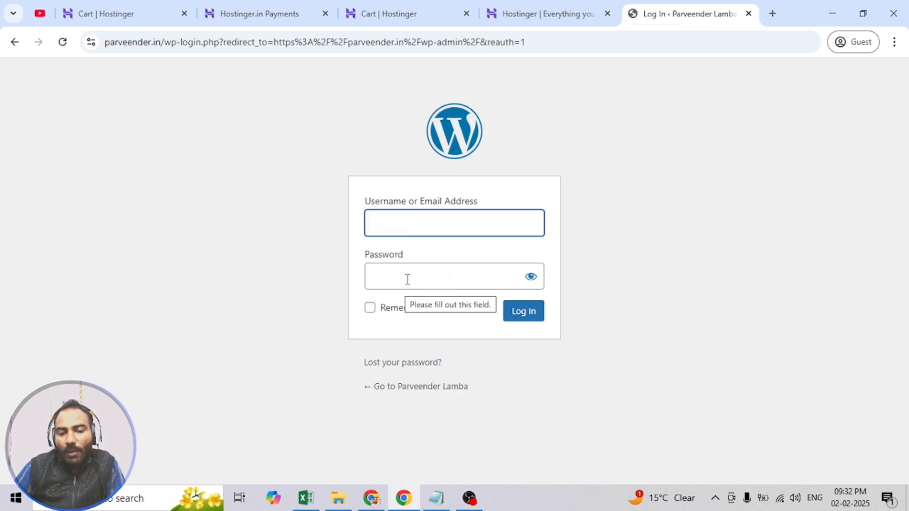
# - Return to the .in site's Hostinger dashboard, reload it and open WordPress Admin from there
pyautogui.click(372, 501)
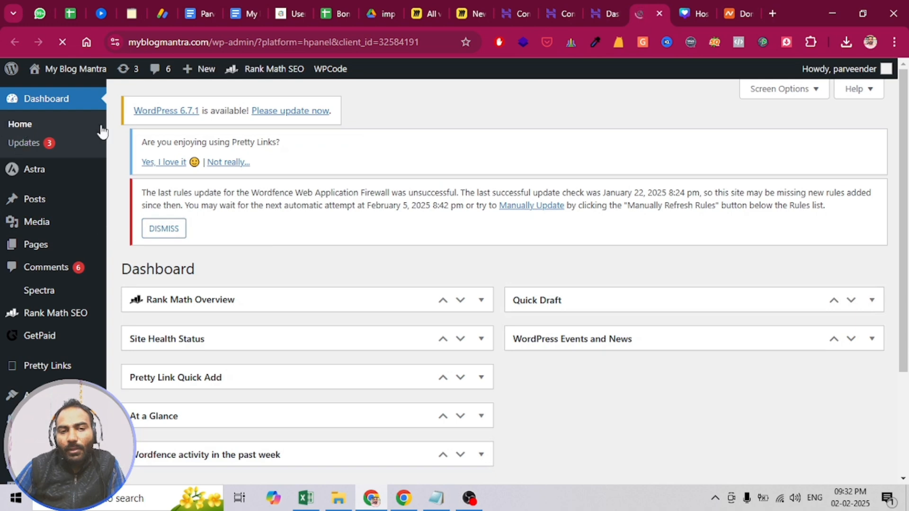
pyautogui.moveTo(65, 80)
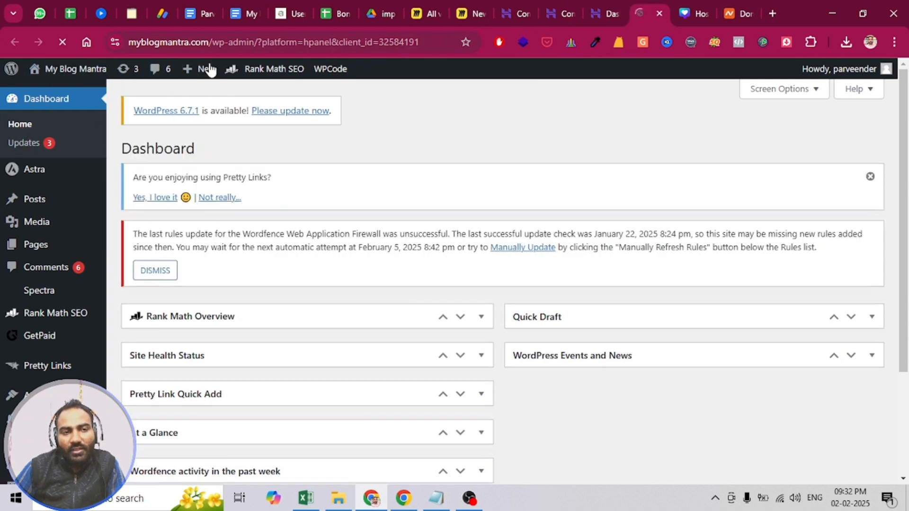
pyautogui.click(598, 9)
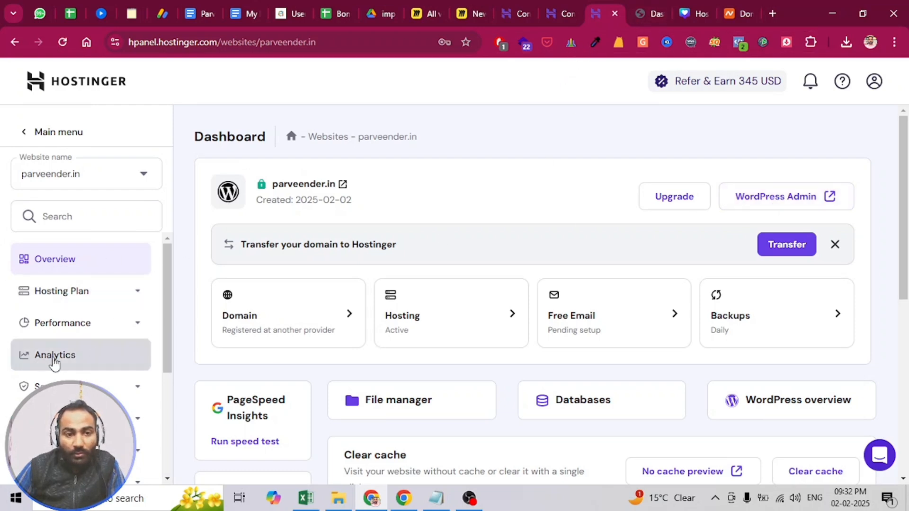
pyautogui.scroll(-3, 55, 362)
pyautogui.scroll(3, 81, 334)
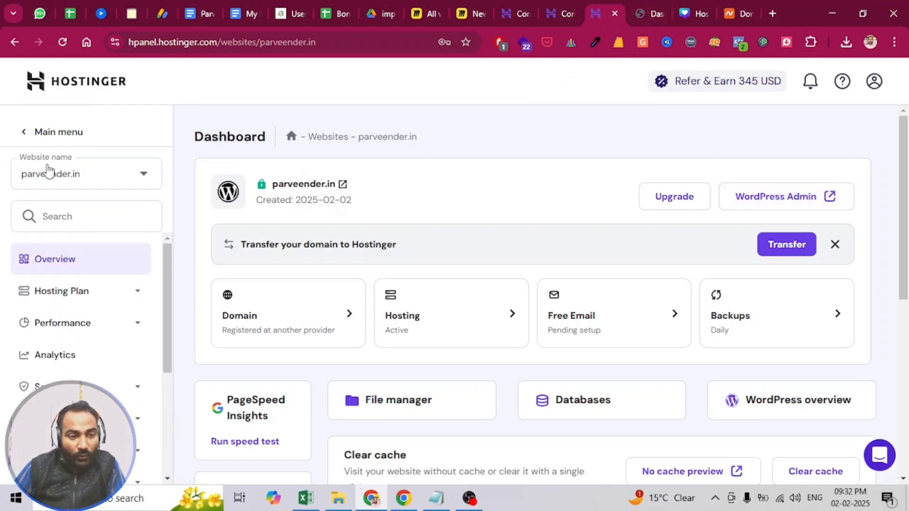
pyautogui.click(63, 43)
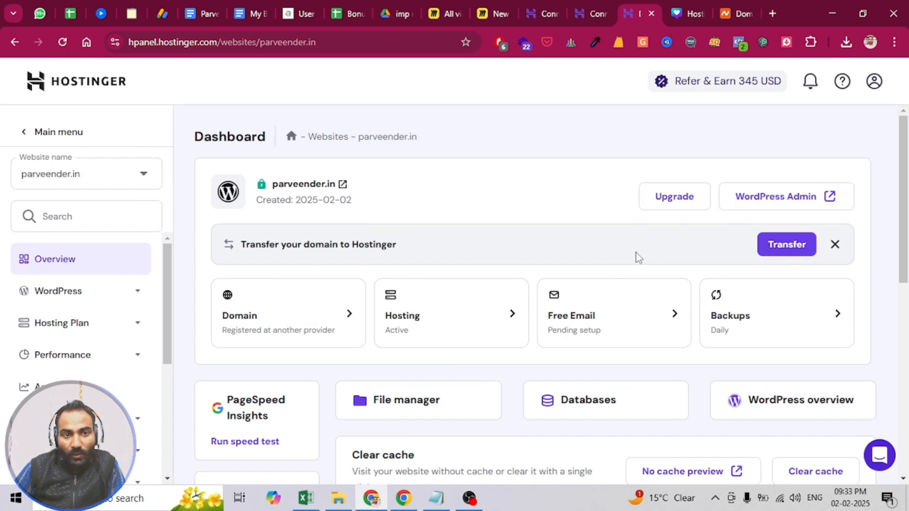
pyautogui.click(767, 197)
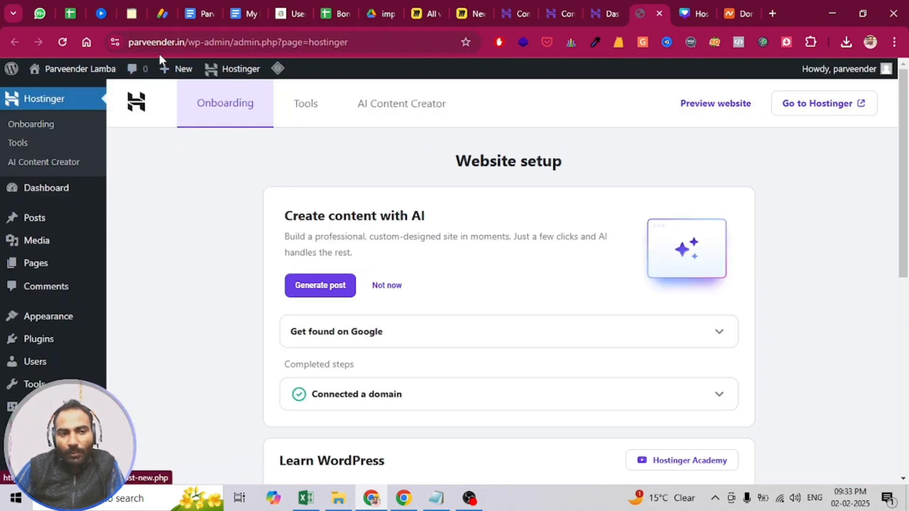
# - Look over the Hostinger Website setup page in the WordPress admin and switch to the Canva thumbnail design
pyautogui.scroll(-4, 64, 199)
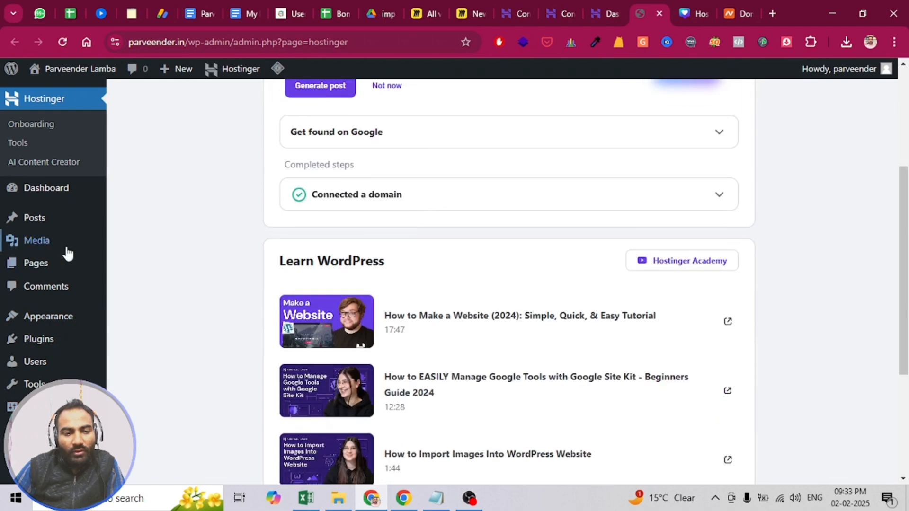
pyautogui.scroll(4, 69, 213)
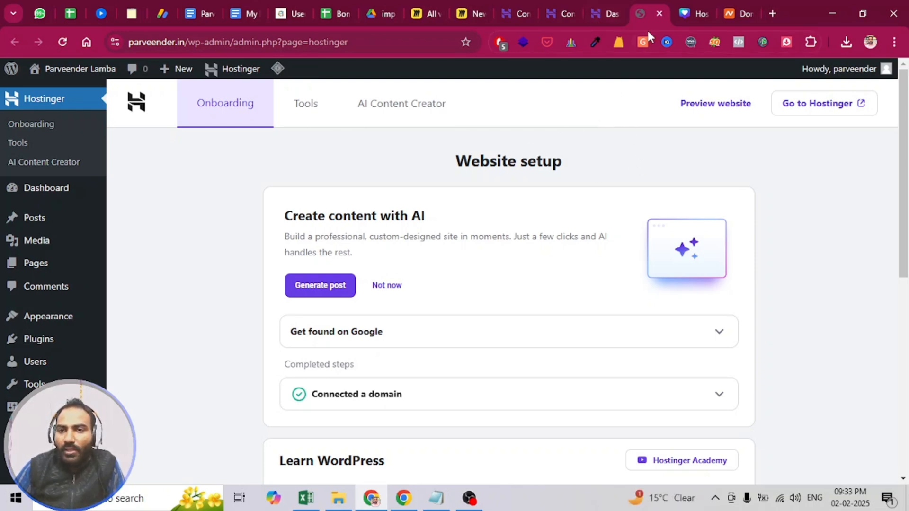
pyautogui.click(686, 13)
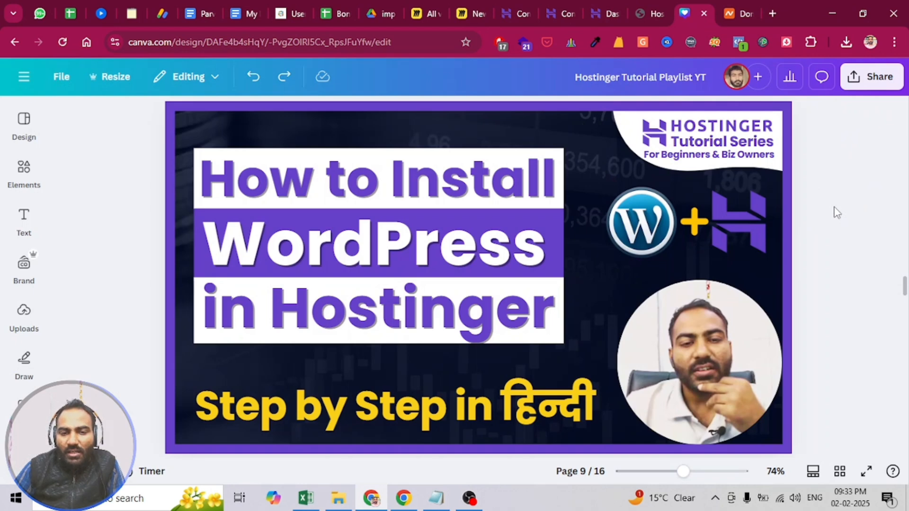